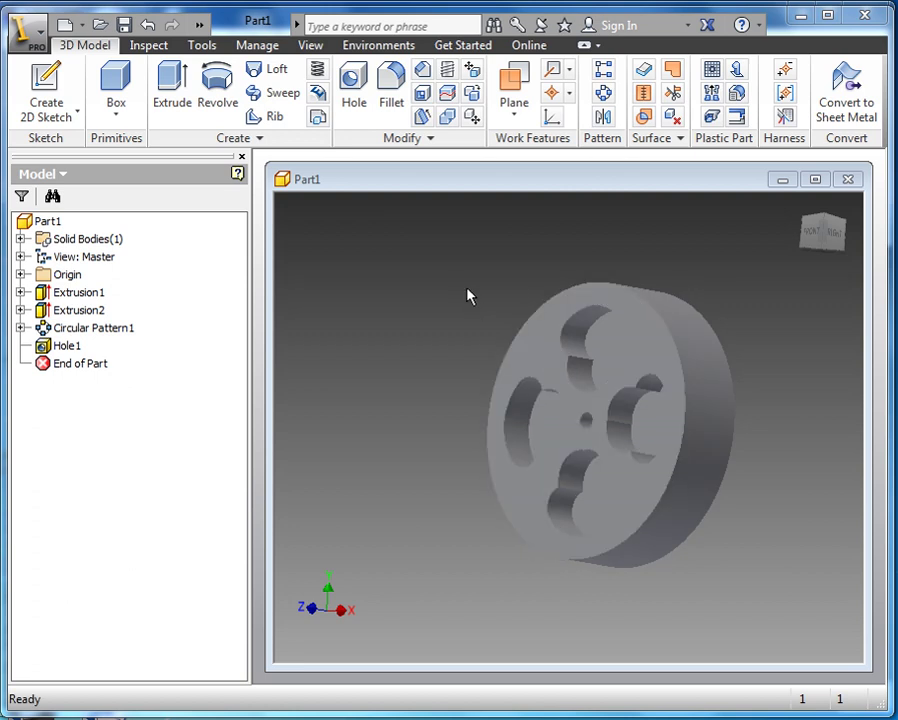
# Export Part1 from Inventor as a SAT file named 'wheel2' on the Data (D:) drive
pyautogui.click(38, 42)
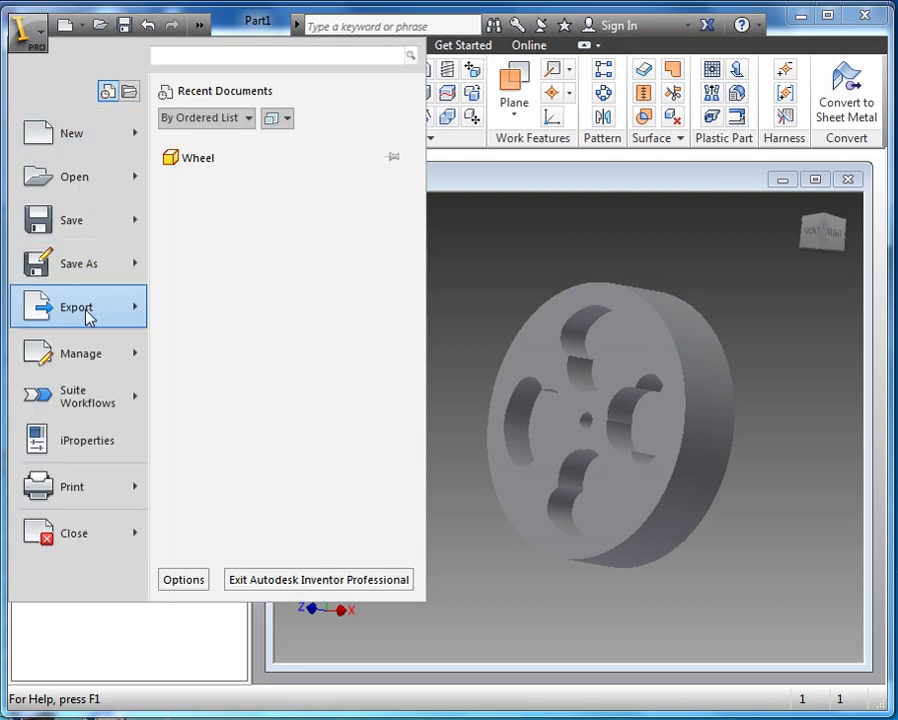
pyautogui.moveTo(88, 312)
pyautogui.click(282, 265)
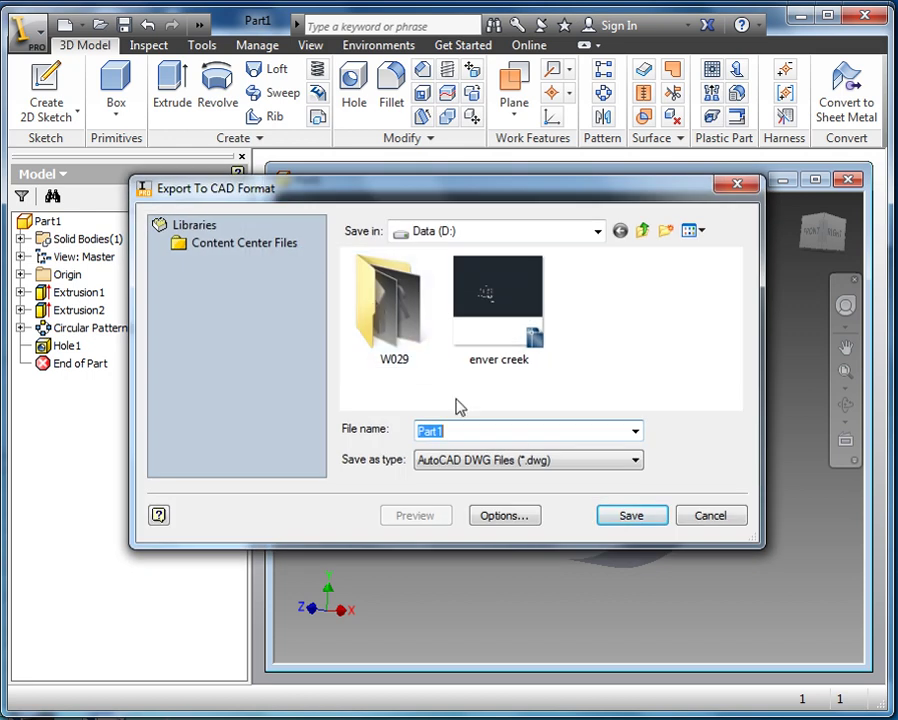
pyautogui.click(634, 431)
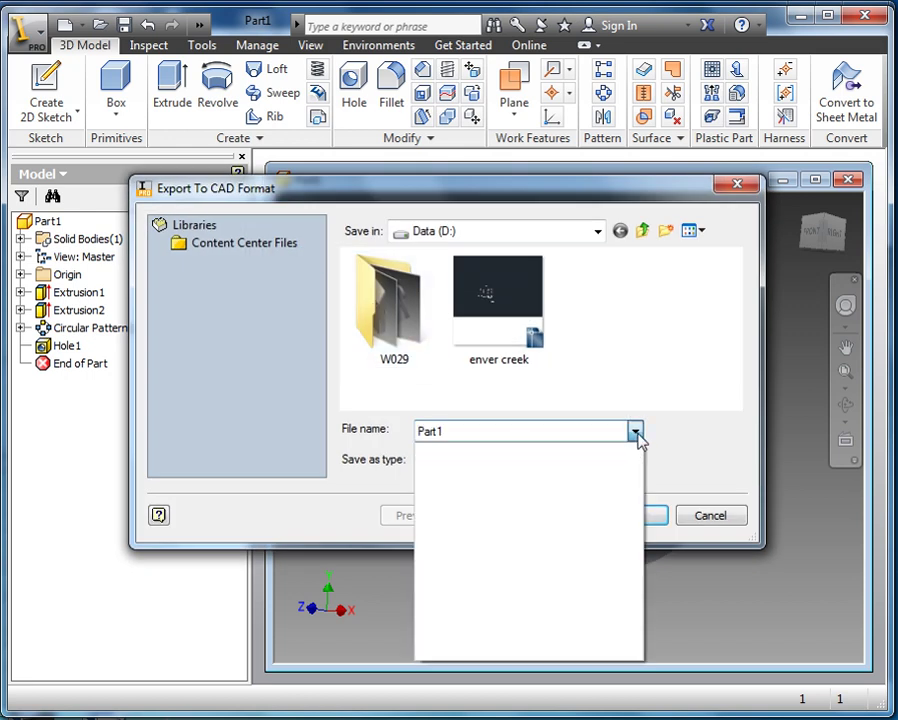
pyautogui.click(622, 464)
pyautogui.click(620, 466)
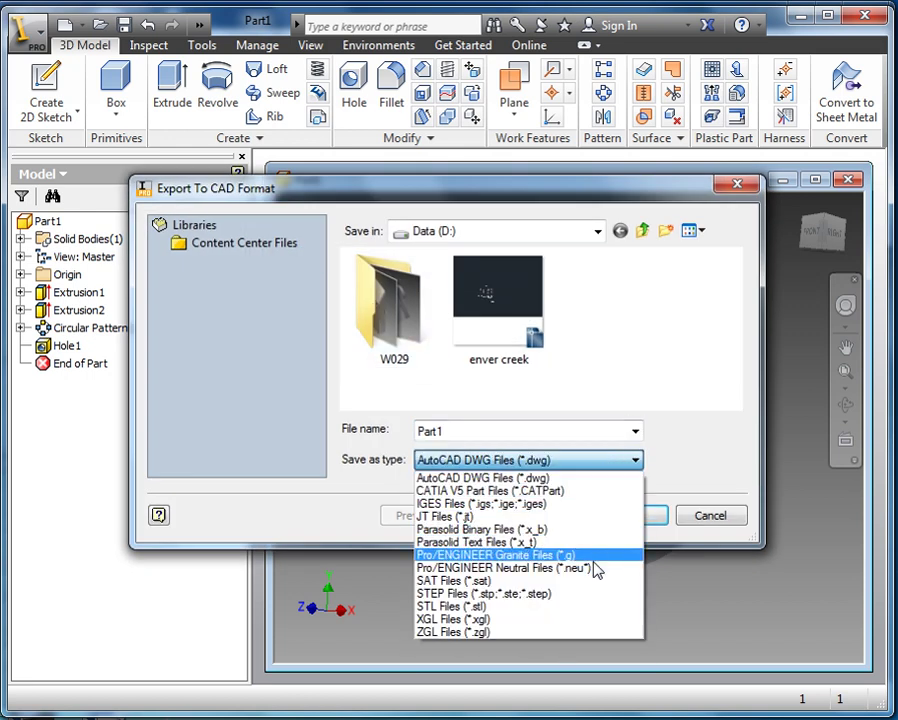
pyautogui.click(580, 590)
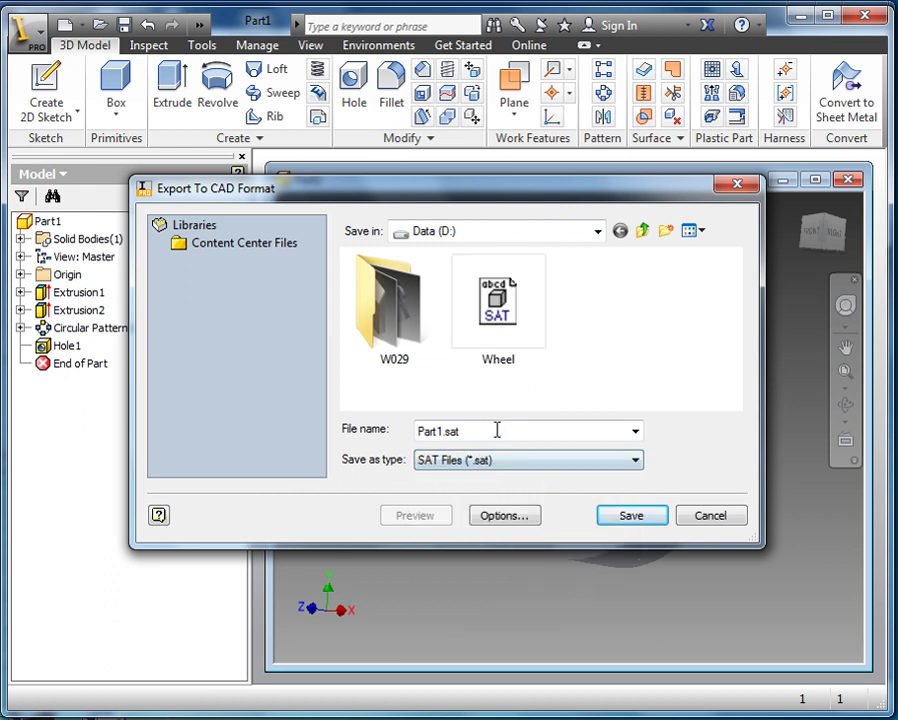
pyautogui.doubleClick(435, 425)
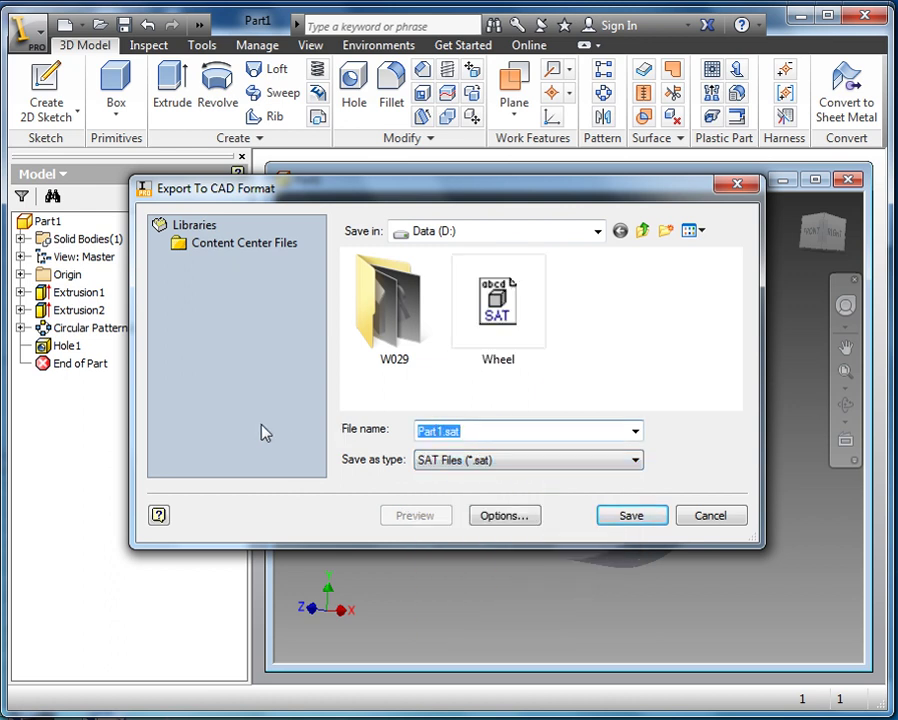
pyautogui.write('wheel')
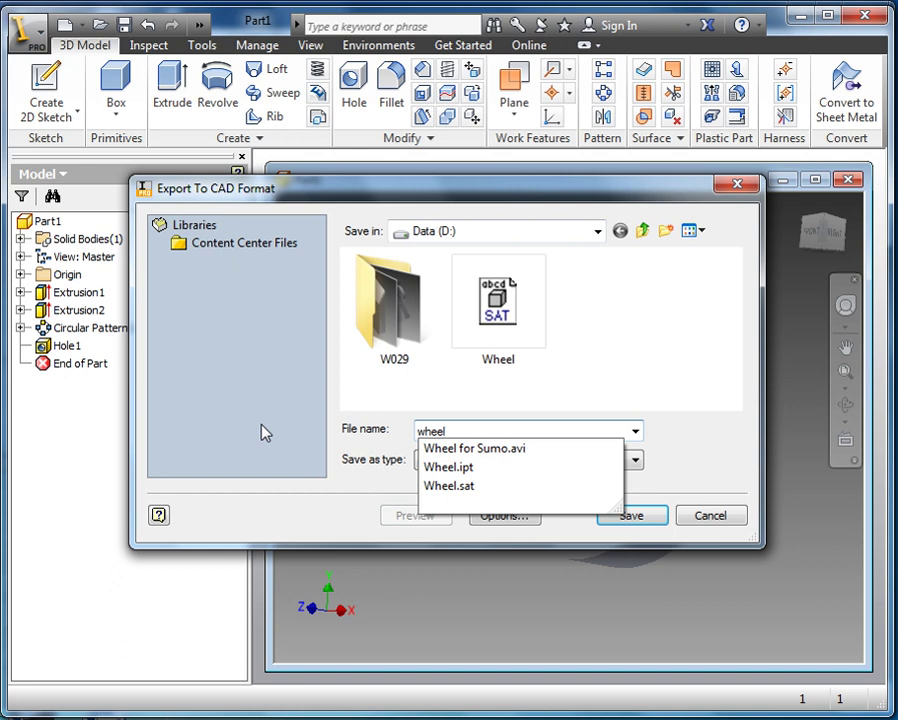
pyautogui.write('2')
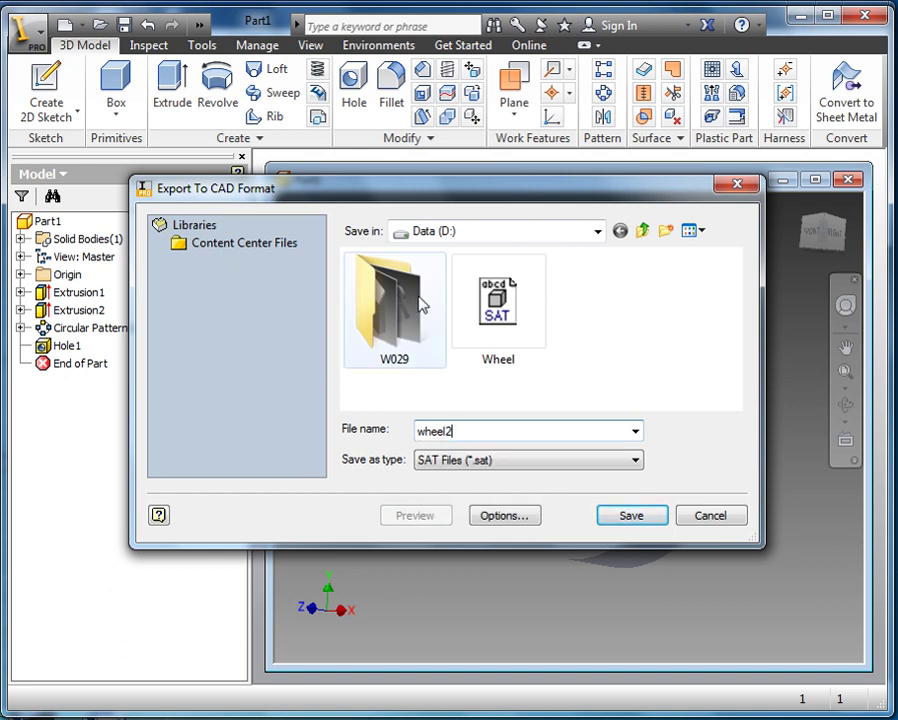
pyautogui.click(600, 233)
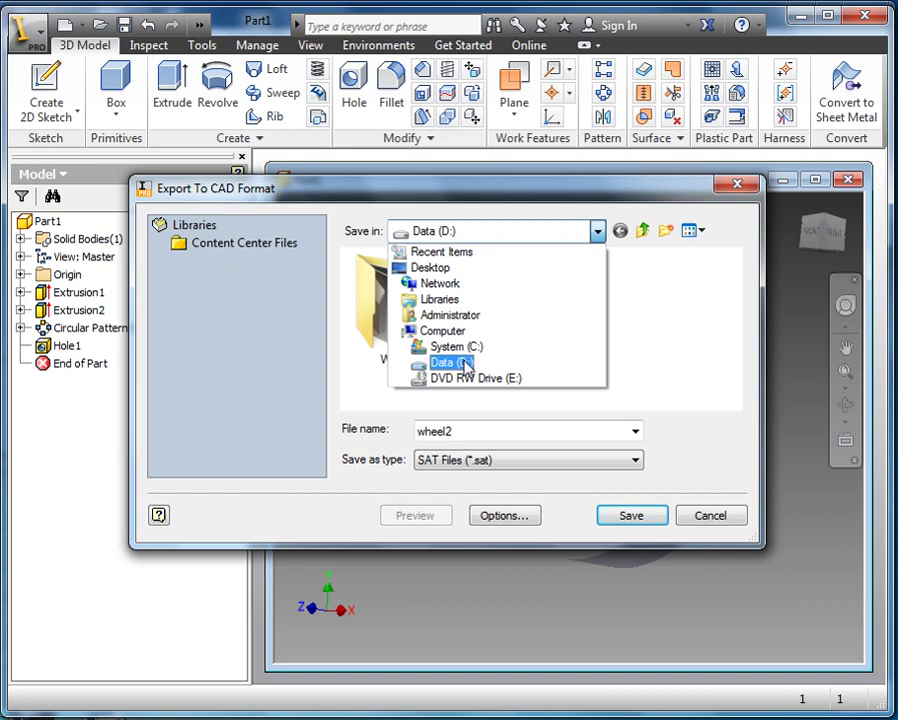
pyautogui.click(497, 238)
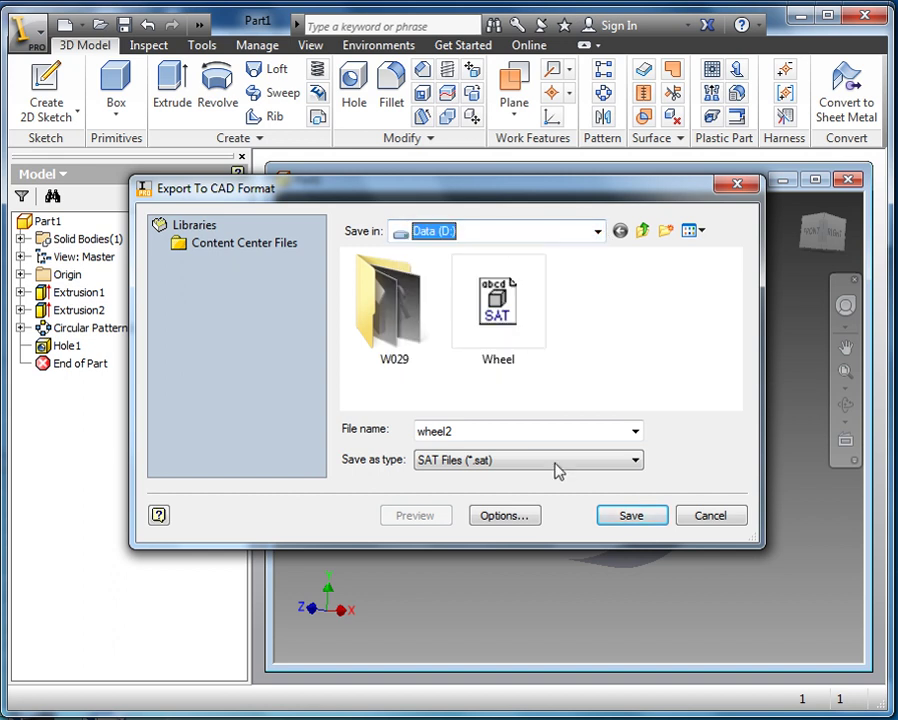
pyautogui.click(650, 522)
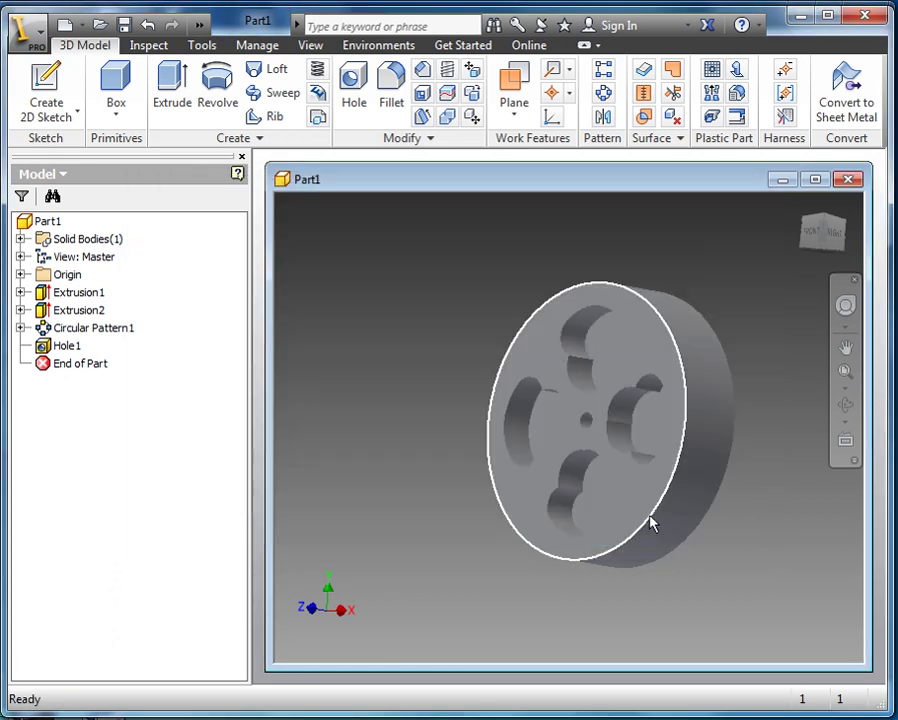
# In GibbsCAM, open wheel2 from Data (D:) with the file type set to ACIS-SAT
pyautogui.click(810, 20)
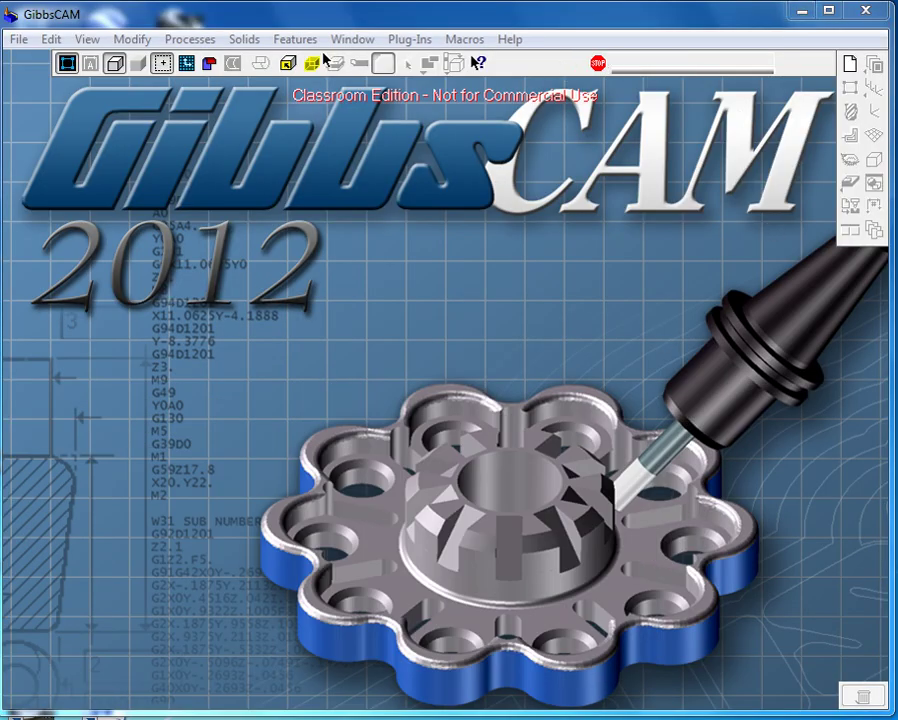
pyautogui.click(14, 40)
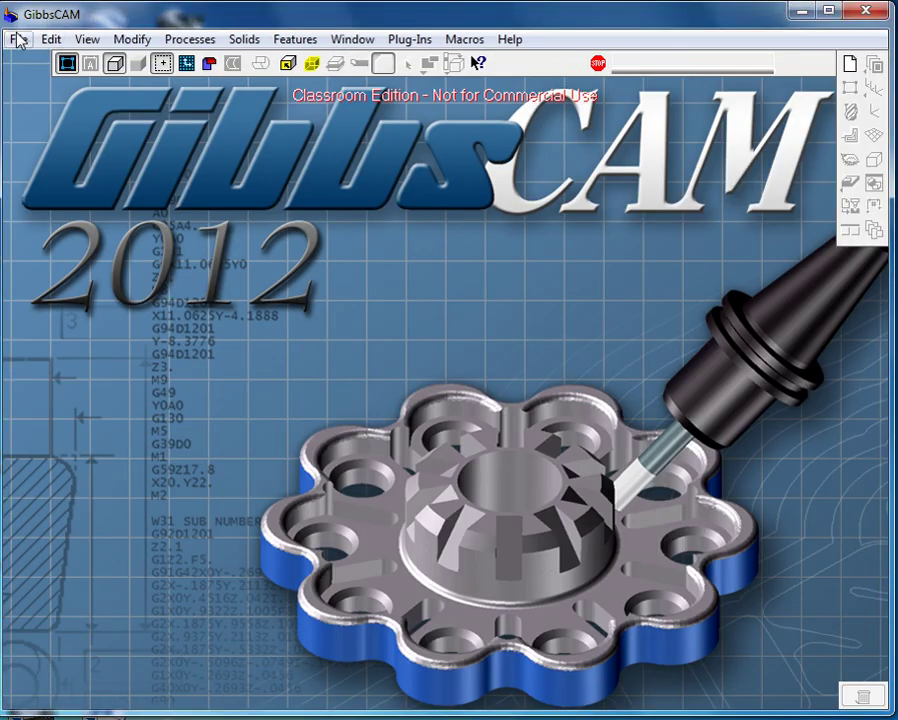
pyautogui.click(44, 80)
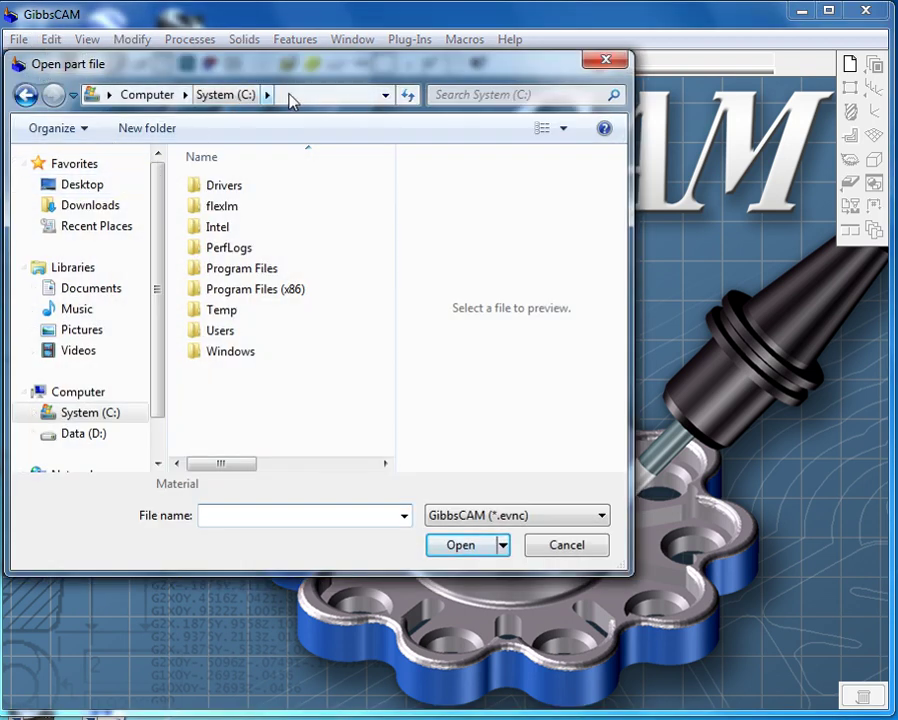
pyautogui.click(322, 94)
pyautogui.click(388, 96)
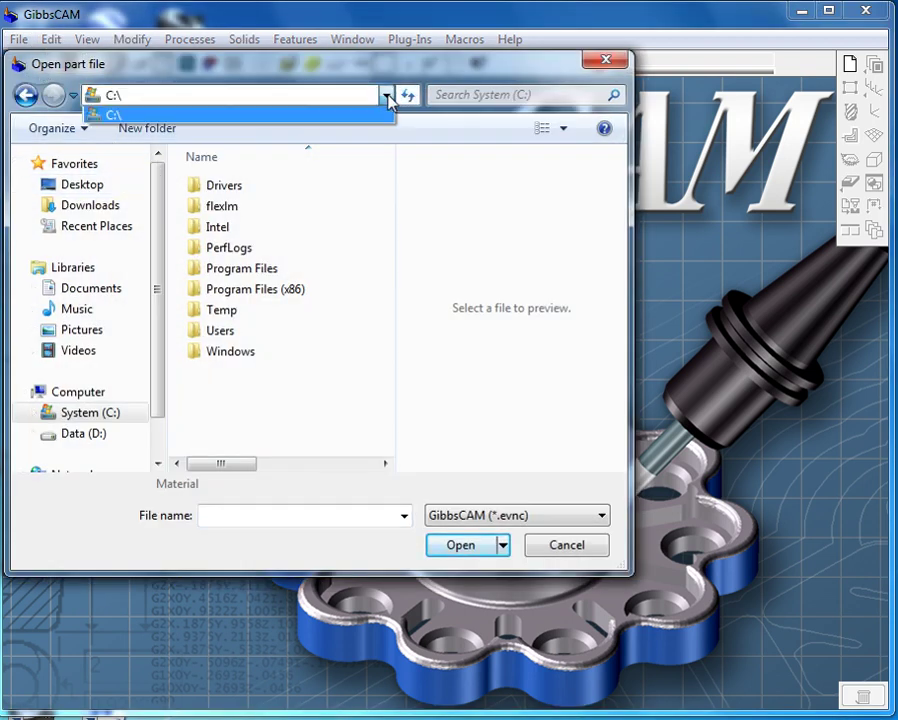
pyautogui.click(389, 97)
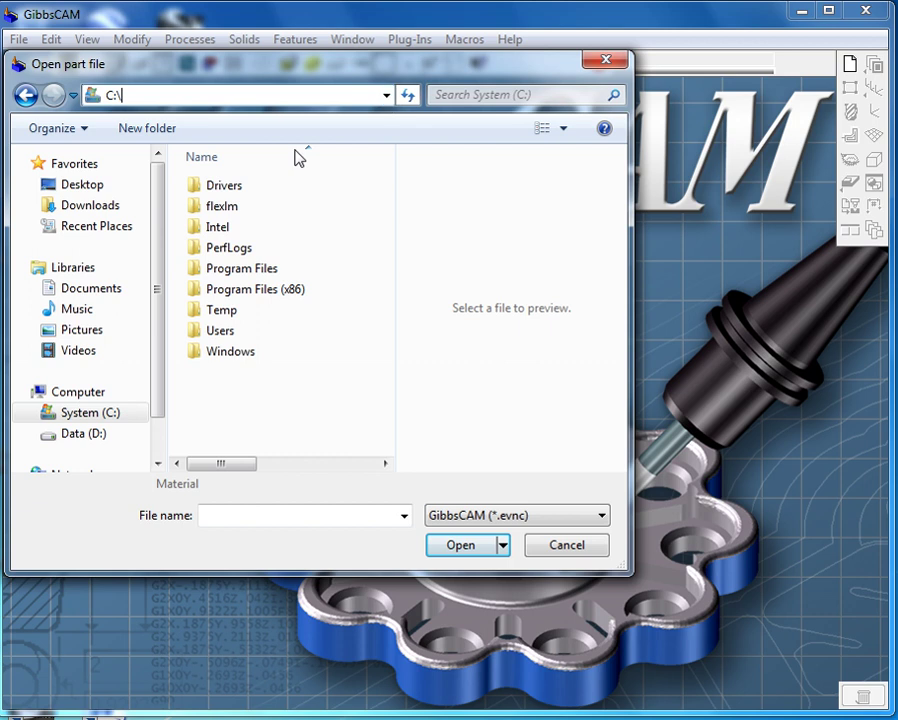
pyautogui.click(81, 435)
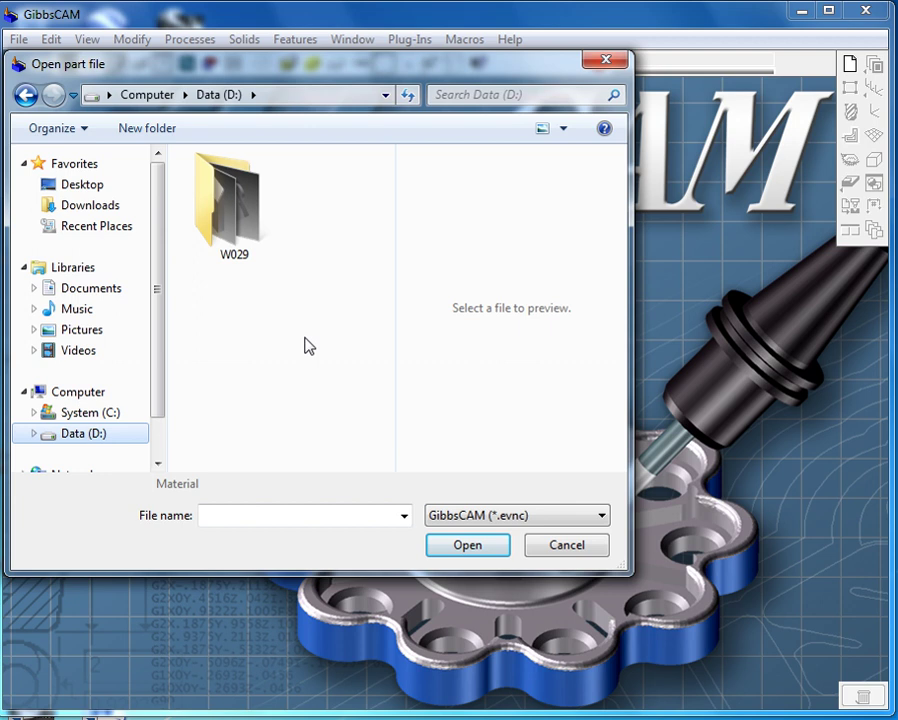
pyautogui.click(603, 518)
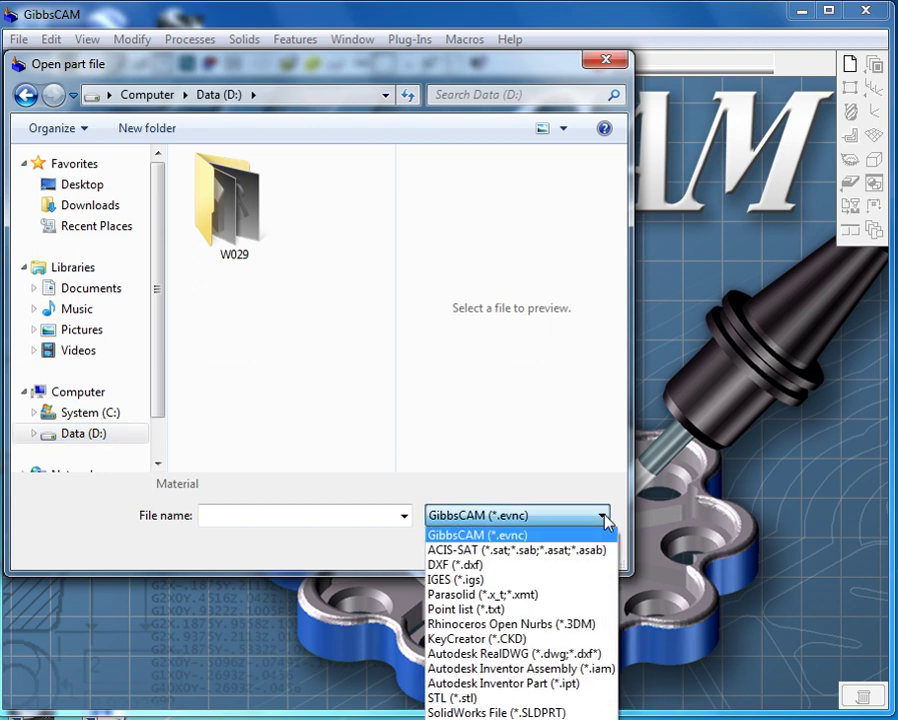
pyautogui.click(557, 550)
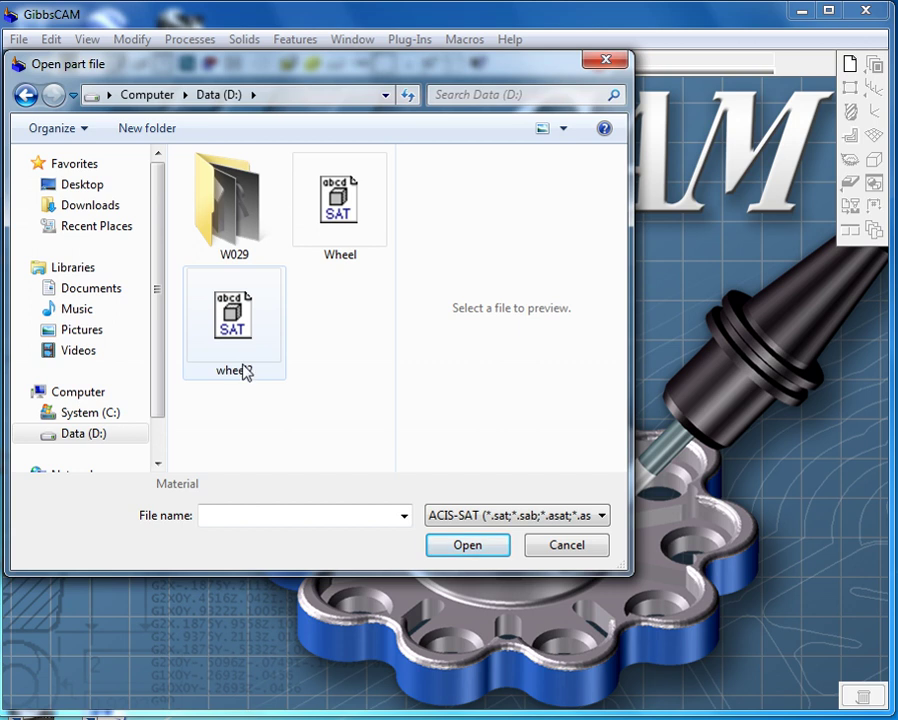
pyautogui.click(236, 333)
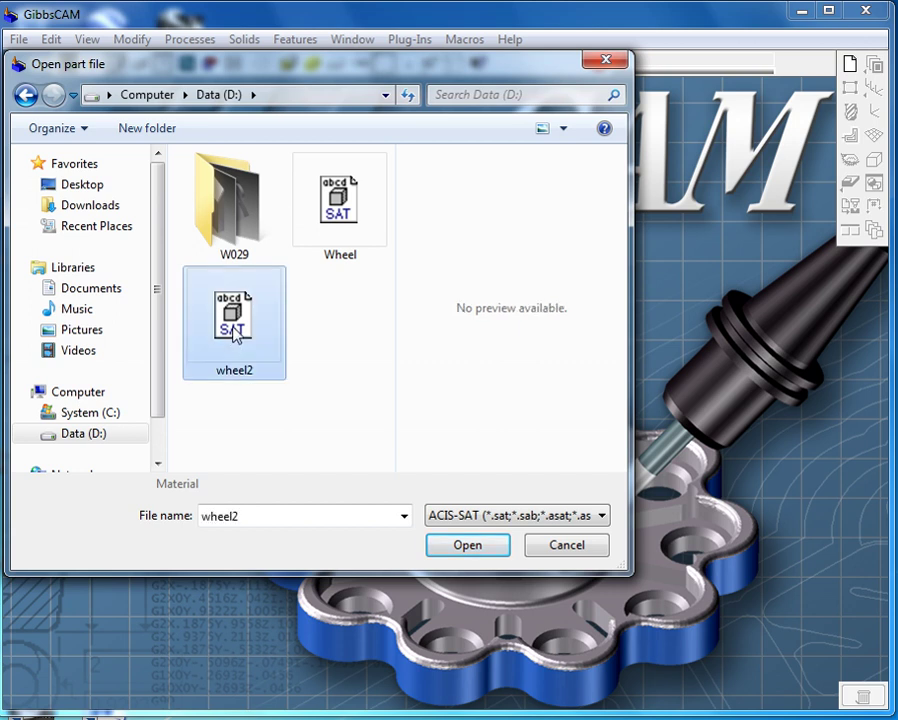
pyautogui.click(467, 548)
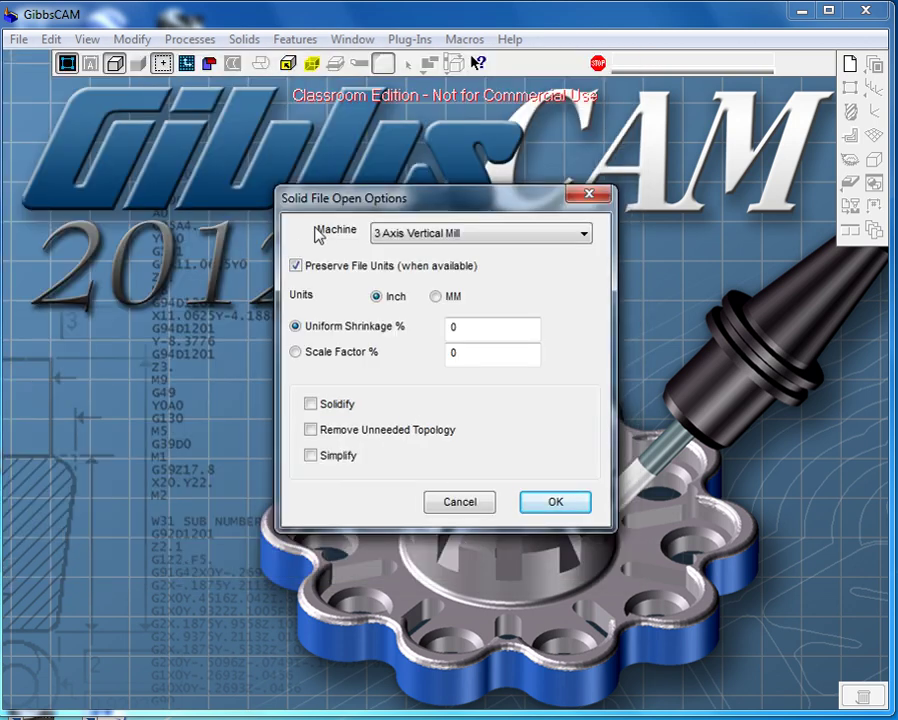
# Accept the 3 Axis Vertical Mill inch import options, the info message and attribute mapping
pyautogui.moveTo(322, 418)
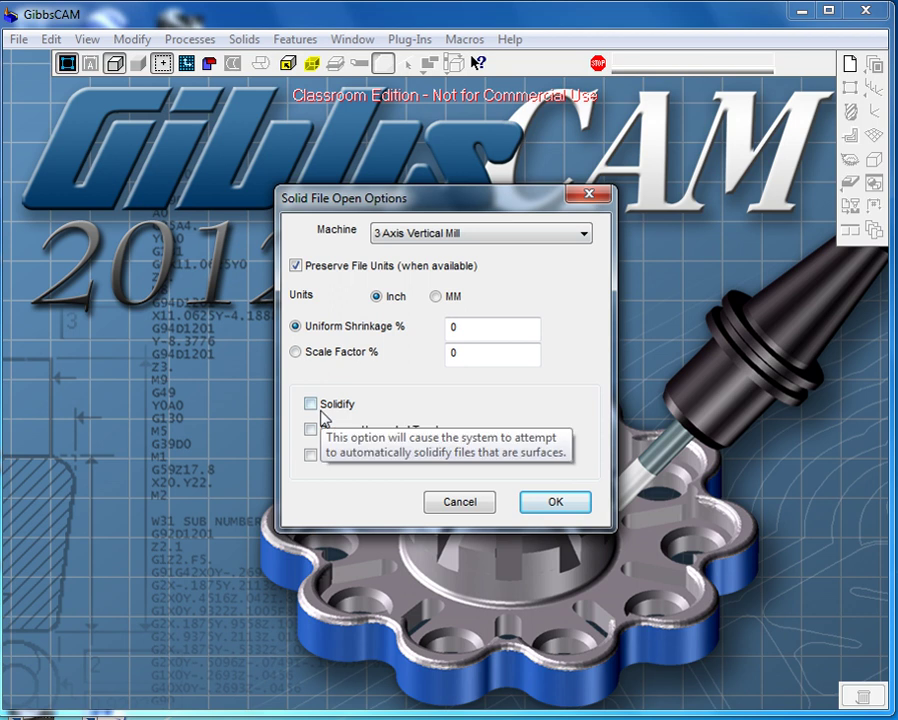
pyautogui.click(567, 507)
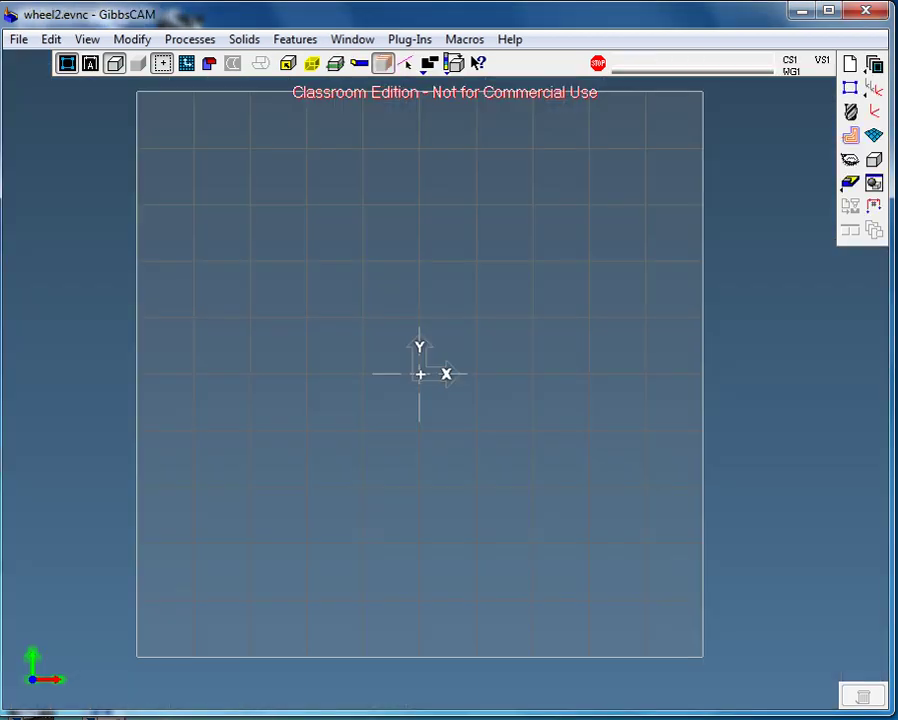
pyautogui.click(548, 545)
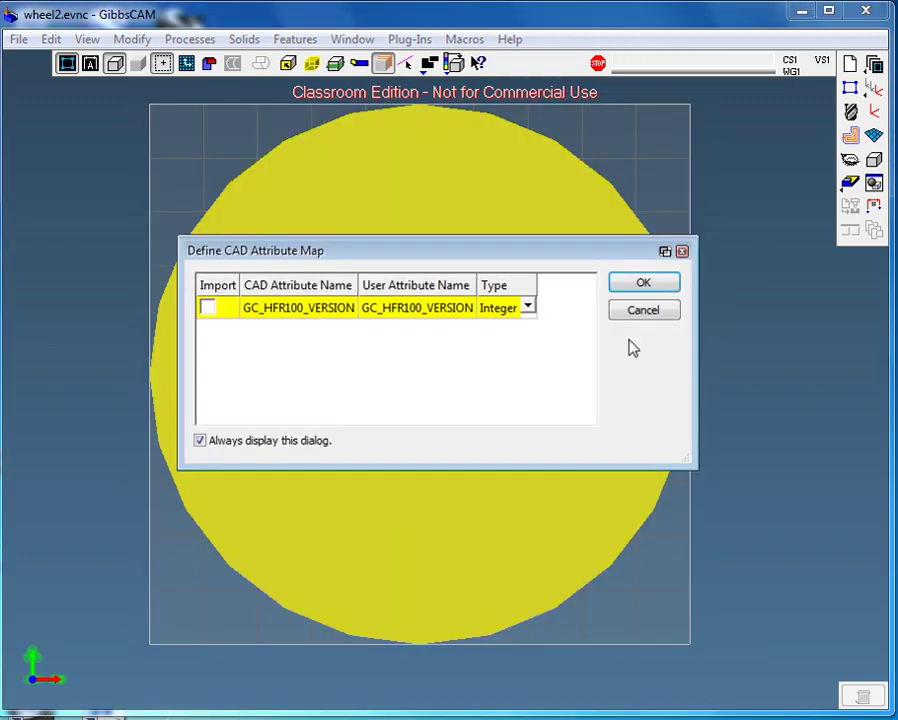
pyautogui.click(636, 286)
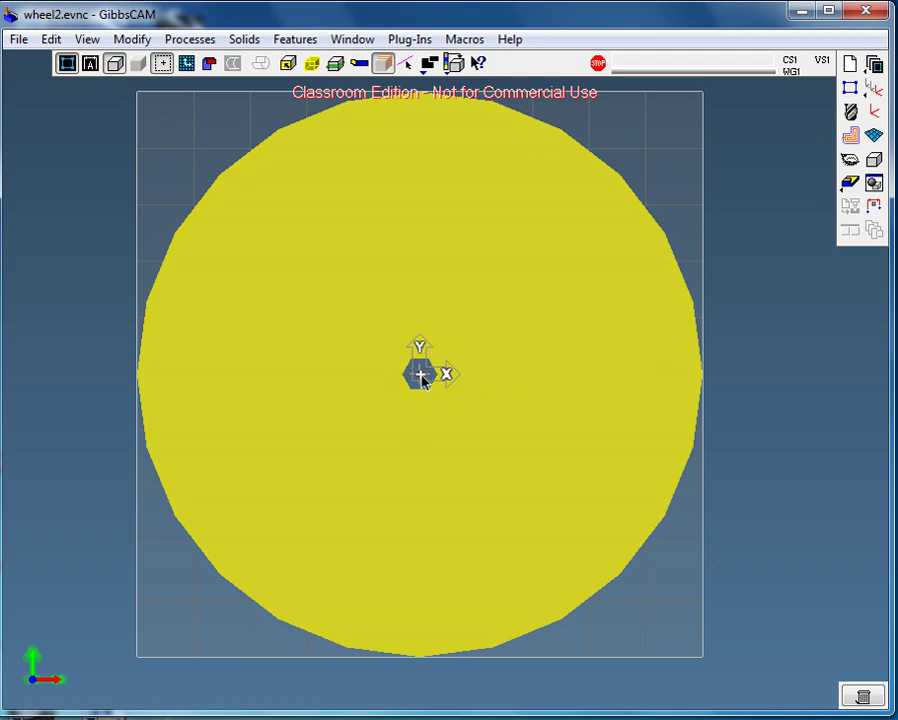
# Rotate the view until the wheel face points toward the viewer, then deselect the solid
pyautogui.moveTo(388, 410); pyautogui.dragTo(197, 268, button='middle')
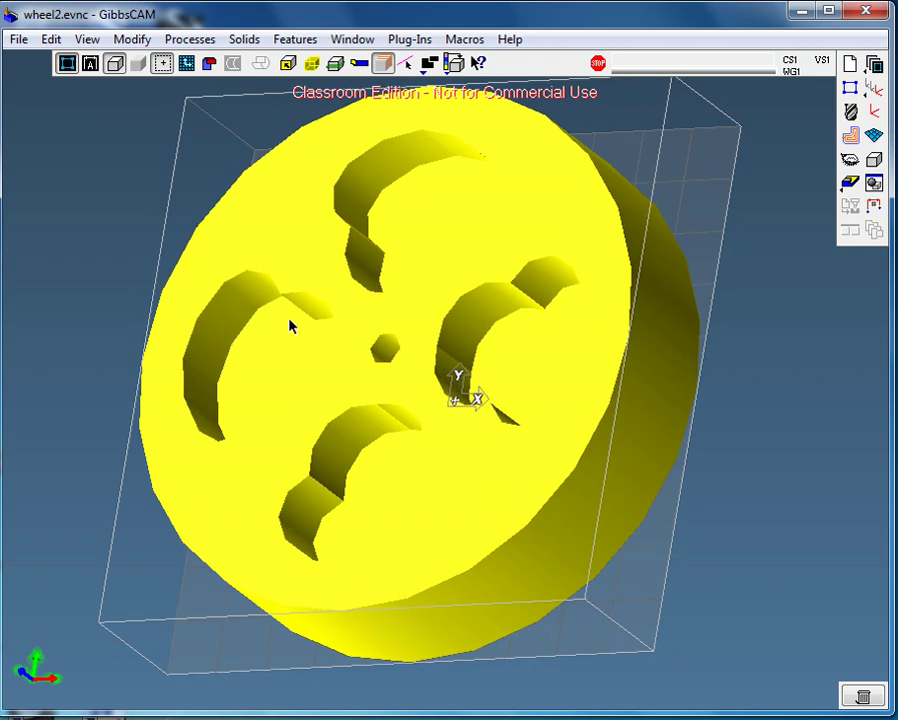
pyautogui.moveTo(291, 322); pyautogui.dragTo(437, 418, button='middle')
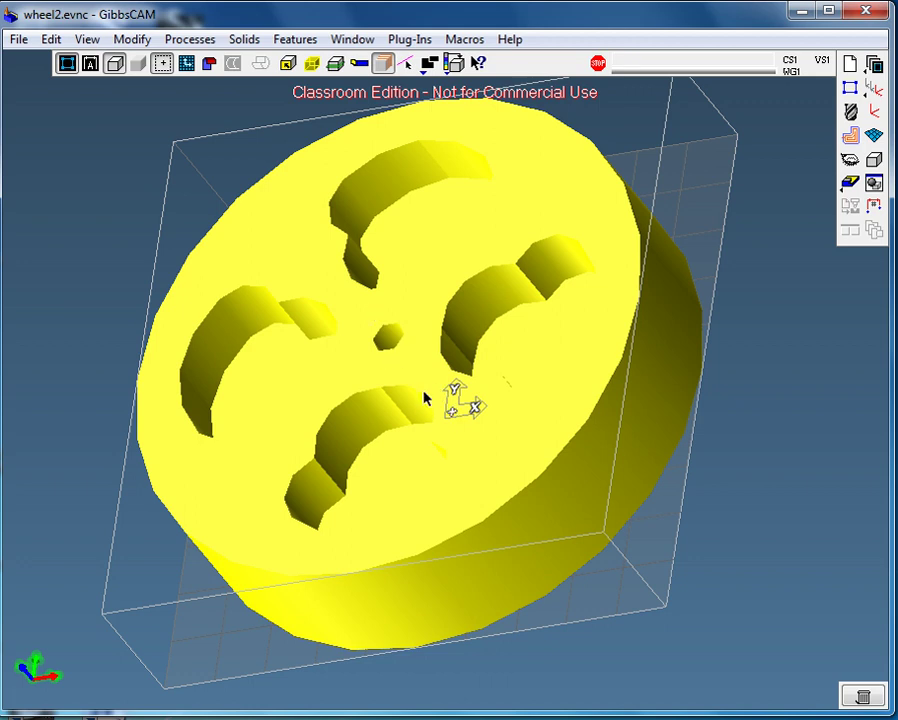
pyautogui.moveTo(363, 471); pyautogui.dragTo(519, 555, button='middle')
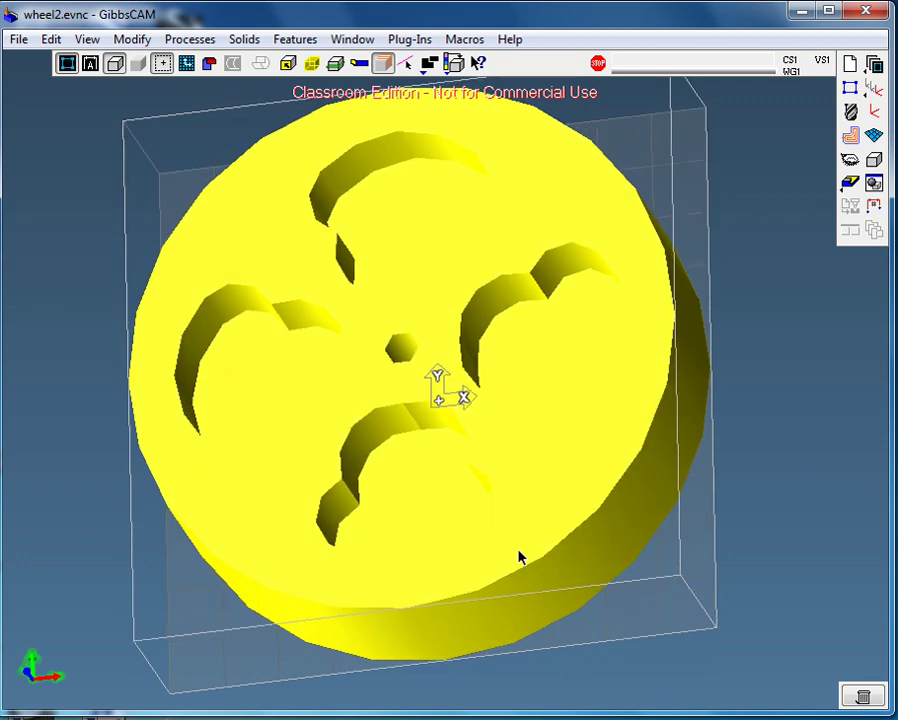
pyautogui.click(780, 386)
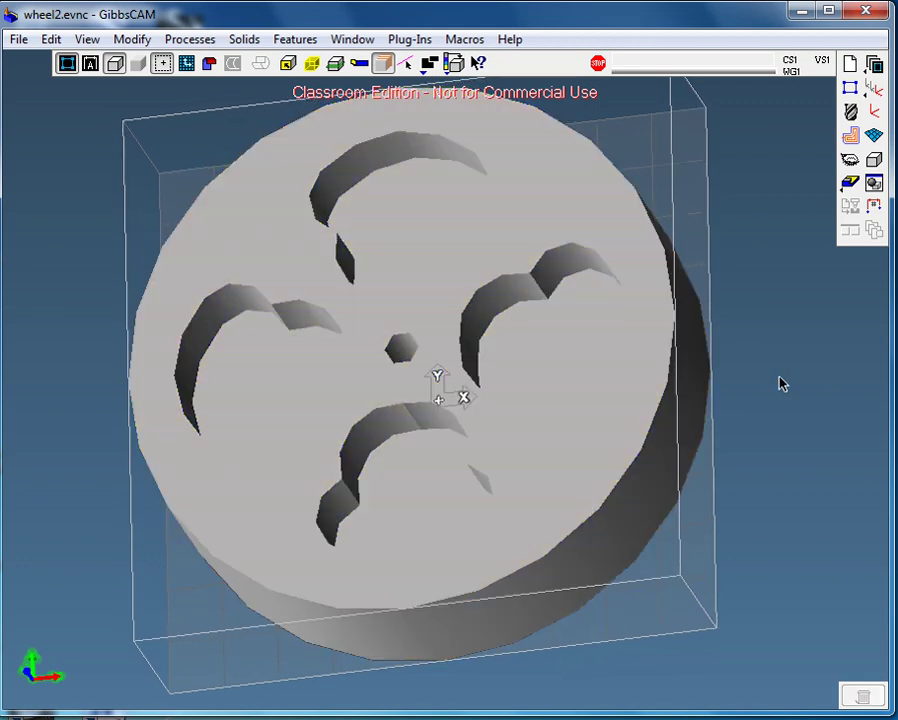
# Define Milling Tool #1 in slot 1 as a 3/16-inch (0.188) end mill
pyautogui.click(851, 112)
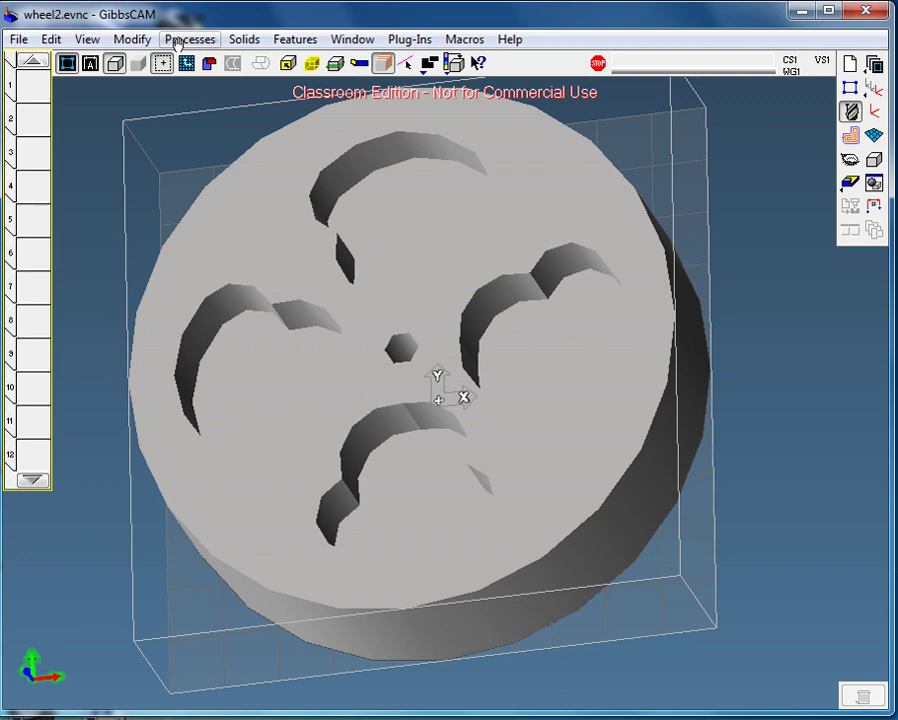
pyautogui.doubleClick(44, 90)
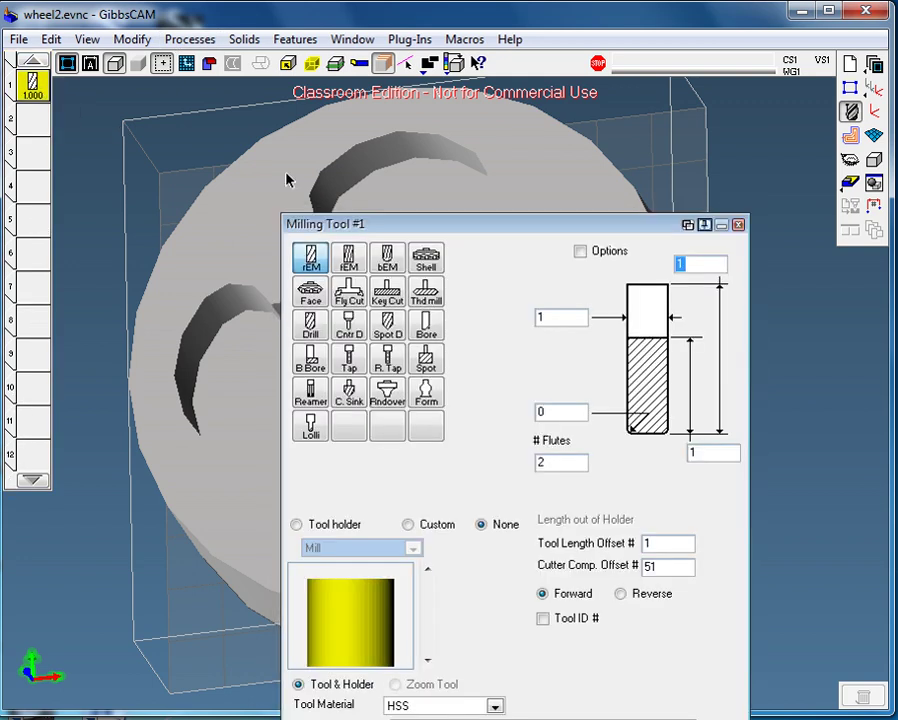
pyautogui.moveTo(466, 228); pyautogui.dragTo(458, 145)
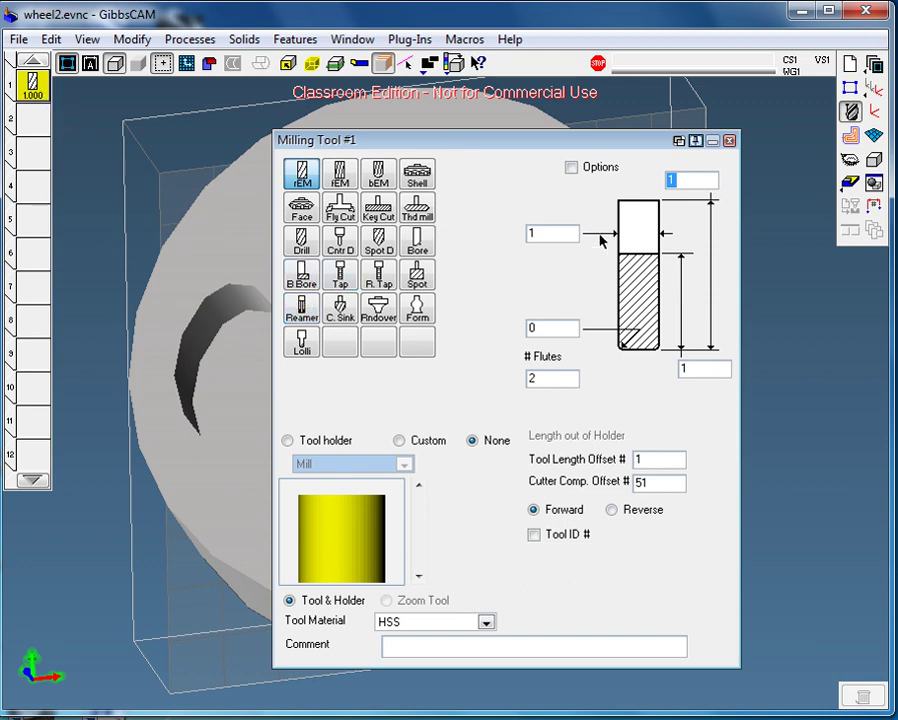
pyautogui.press('Tab')
pyautogui.write('3/')
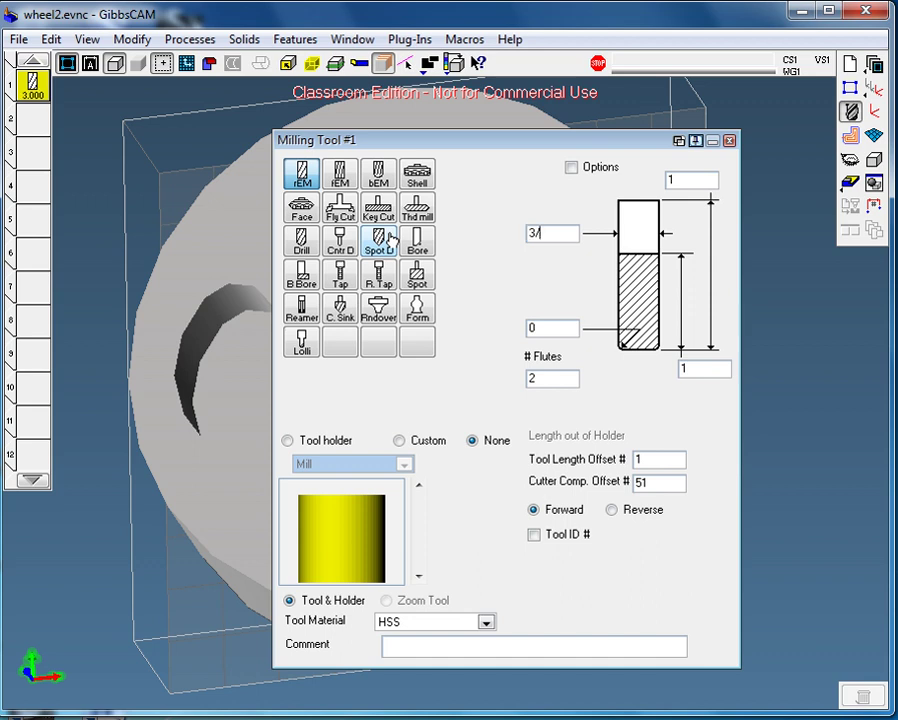
pyautogui.write('16')
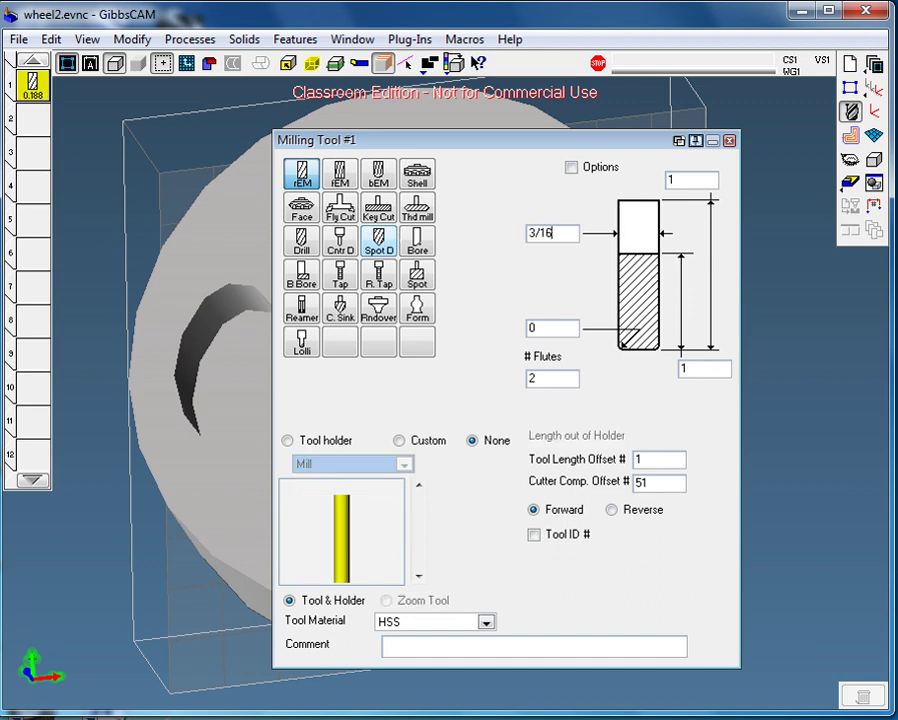
pyautogui.click(729, 142)
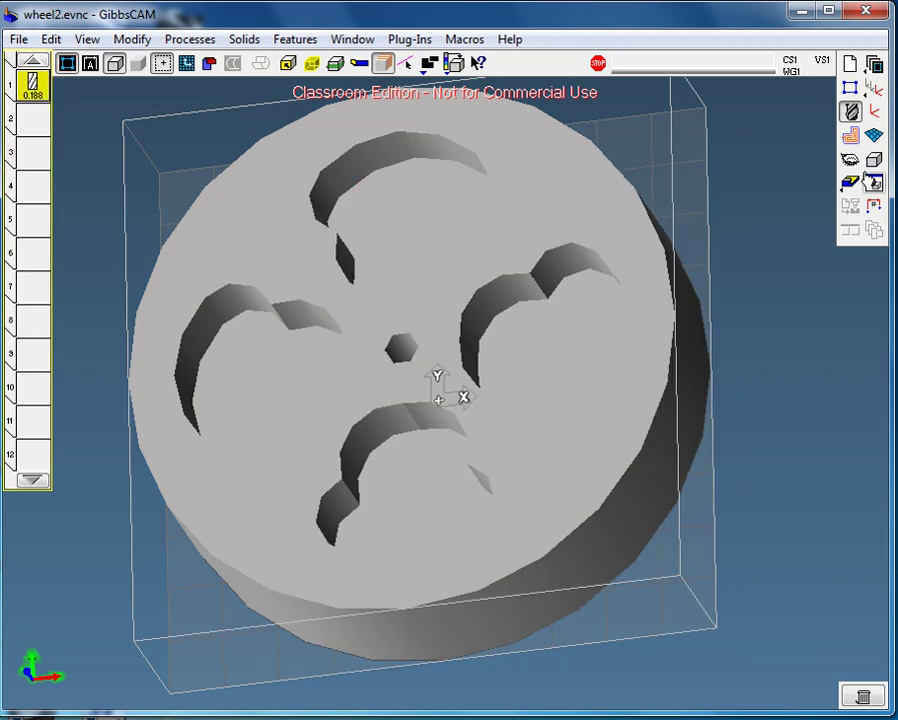
# Open the Machining palette and move it to the lower-left corner
pyautogui.click(851, 137)
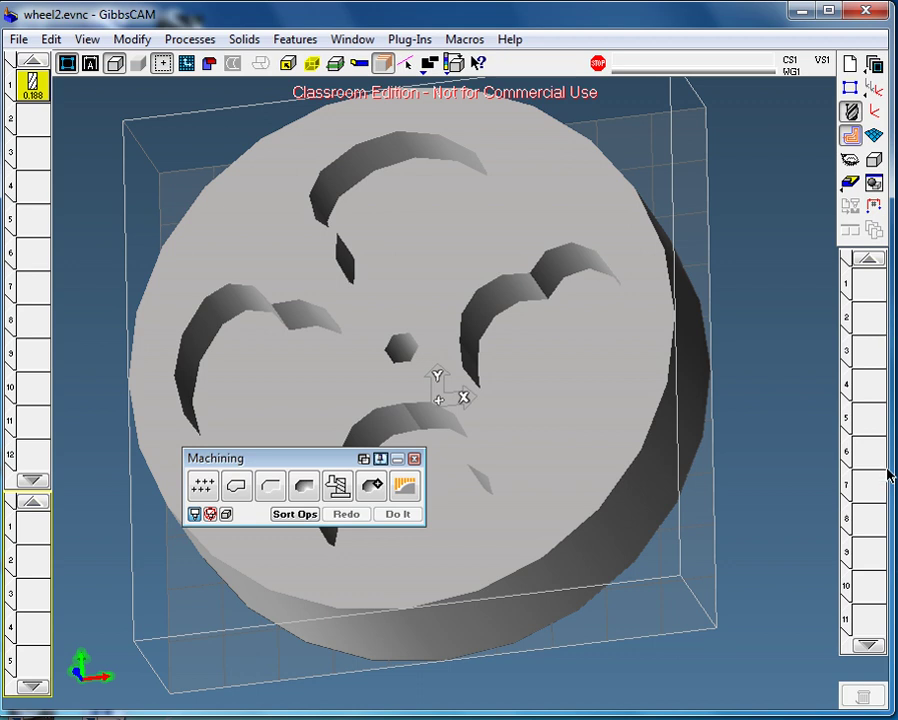
pyautogui.moveTo(302, 460); pyautogui.dragTo(188, 616)
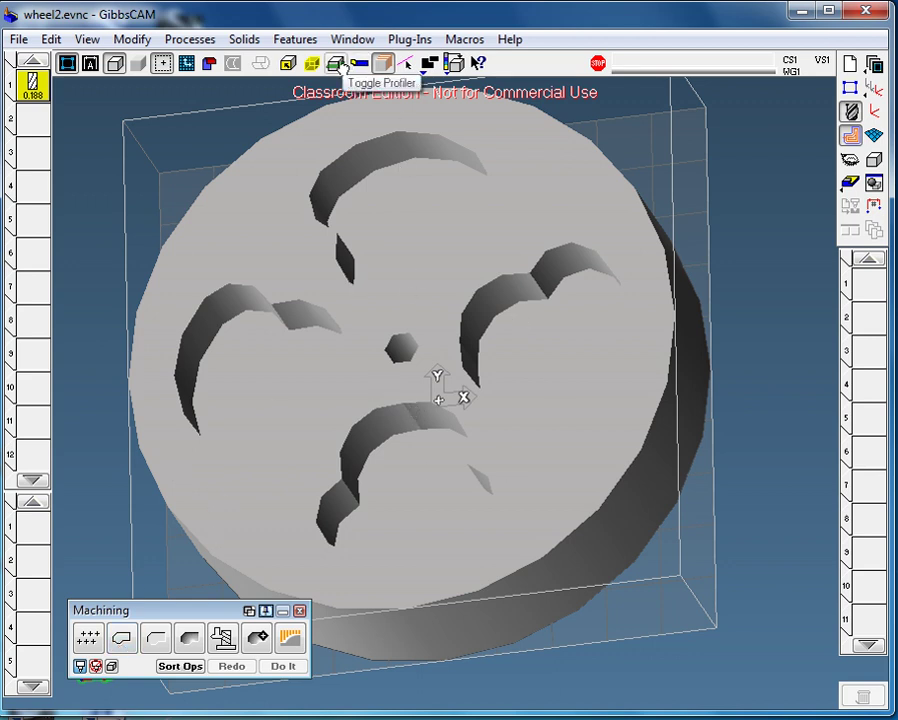
# Turn on the profiler so the wheel's outer edge and pocket outlines show in green
pyautogui.click(338, 64)
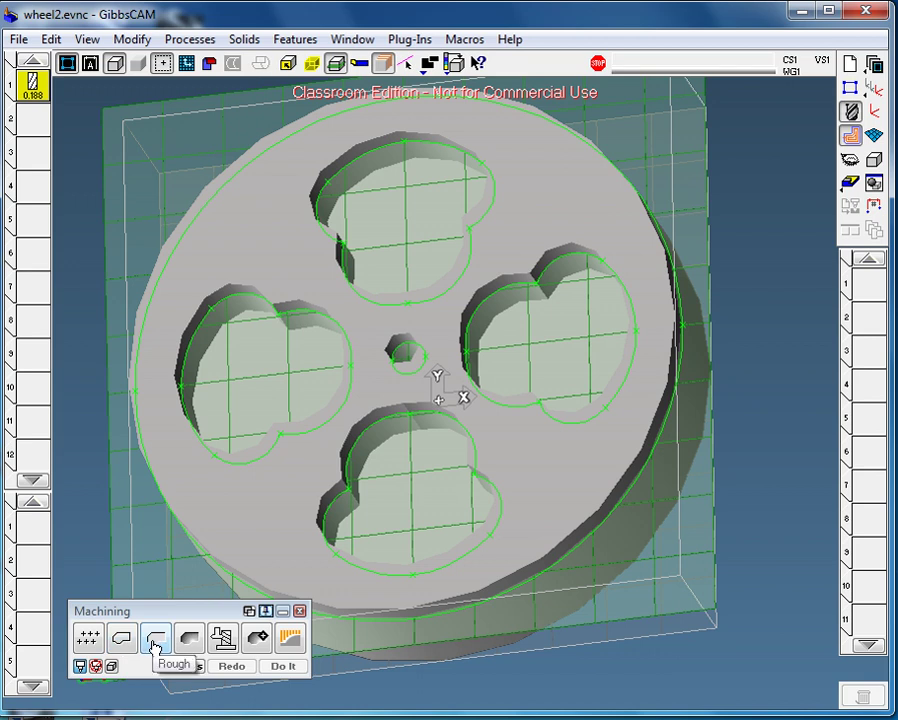
# Add a Rough process using tool 1 and bring up its settings
pyautogui.moveTo(160, 645); pyautogui.dragTo(33, 537)
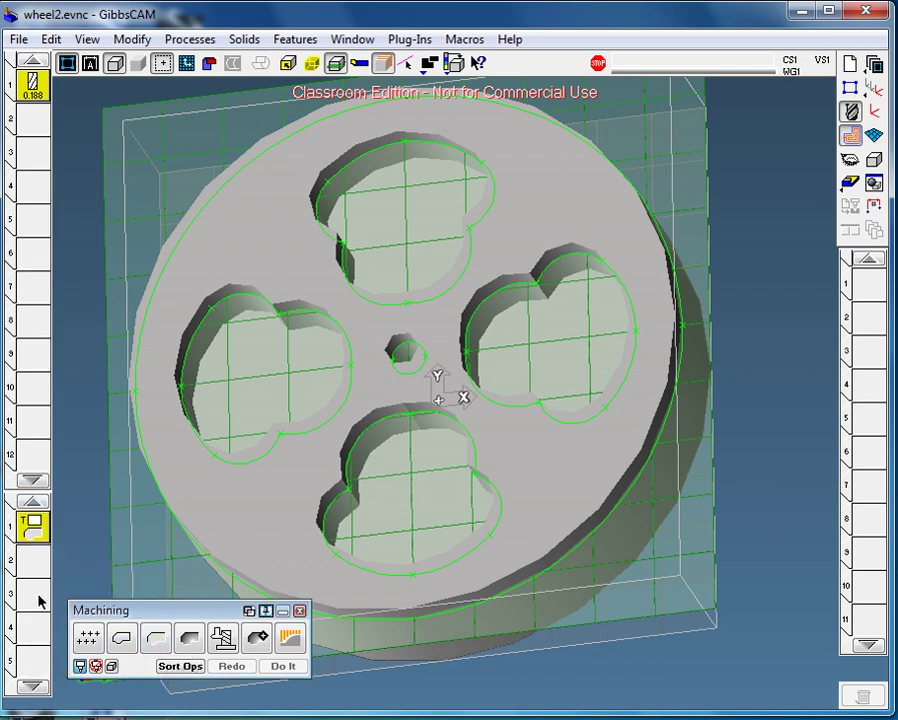
pyautogui.moveTo(26, 92); pyautogui.dragTo(35, 530)
pyautogui.doubleClick(34, 527)
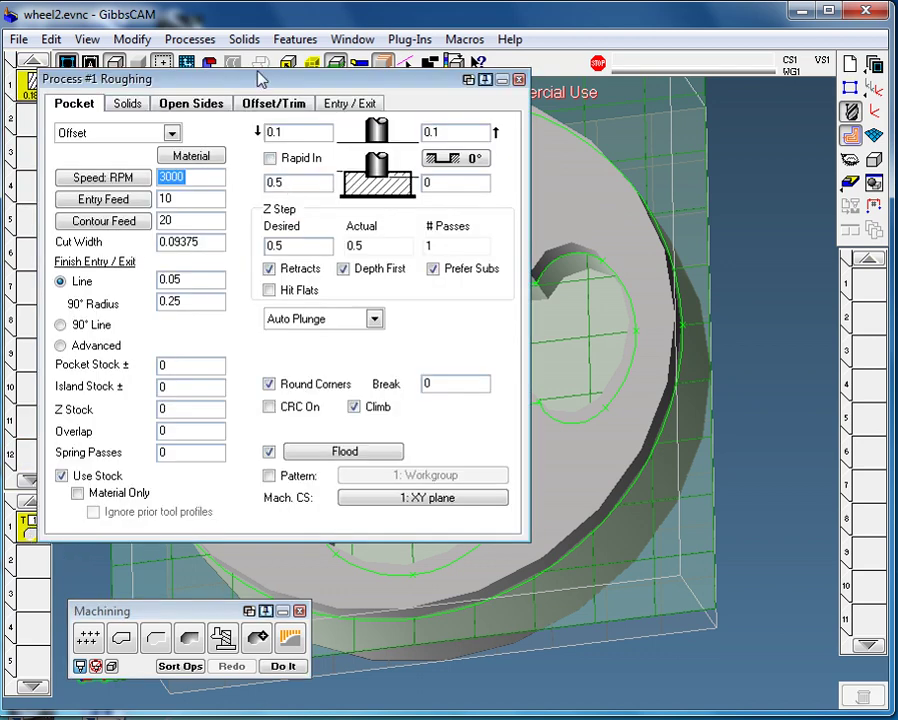
pyautogui.moveTo(262, 78); pyautogui.dragTo(548, 188)
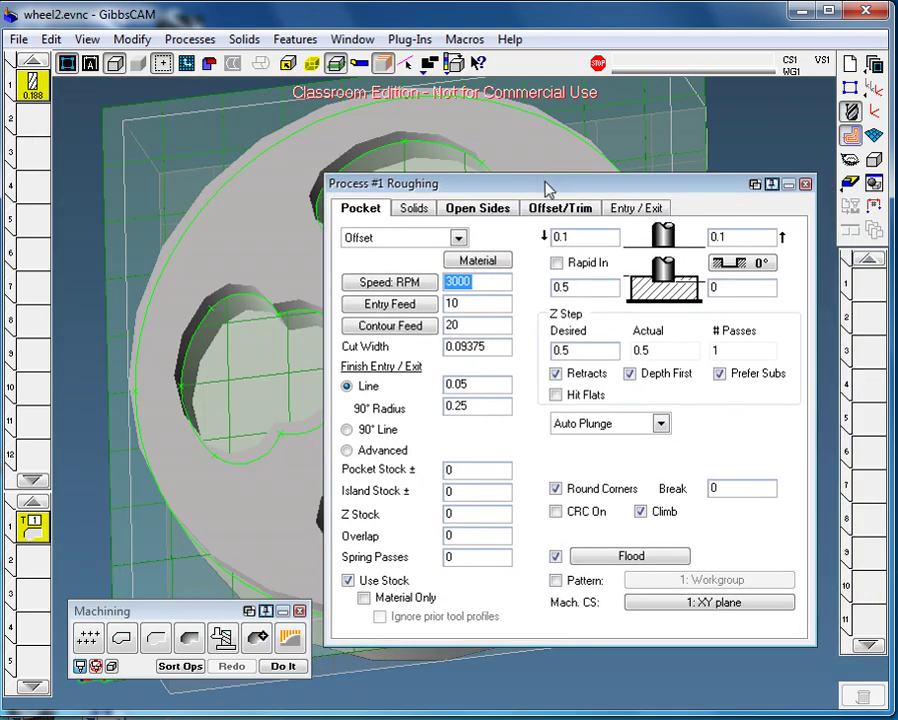
# Set the roughing clearances to 0.6 and the Z depth step to 0.25
pyautogui.click(596, 238)
pyautogui.write('.6')
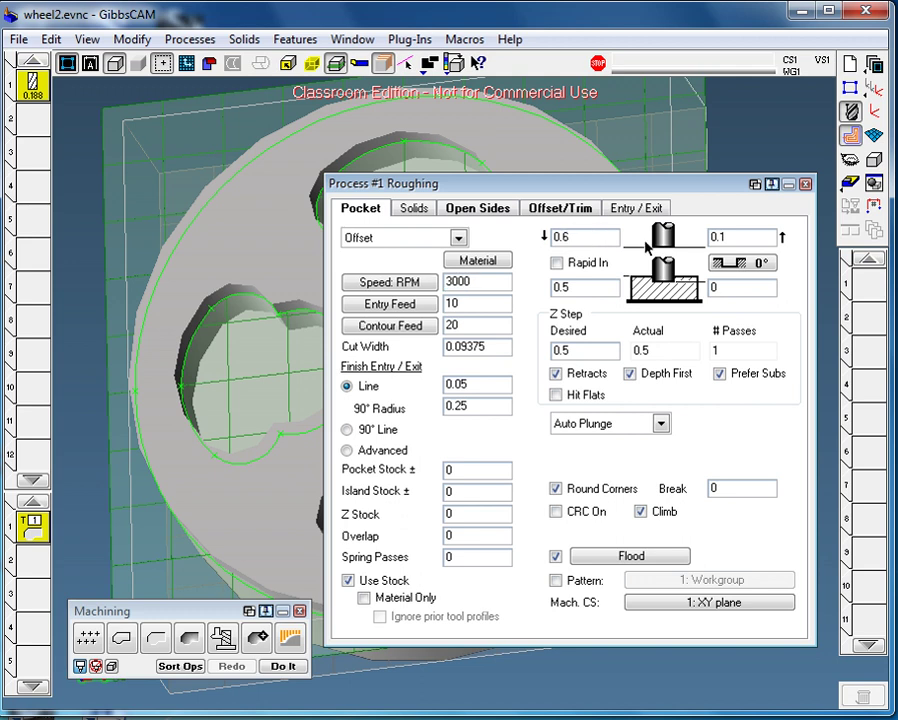
pyautogui.click(759, 238)
pyautogui.click(745, 292)
pyautogui.write('.25')
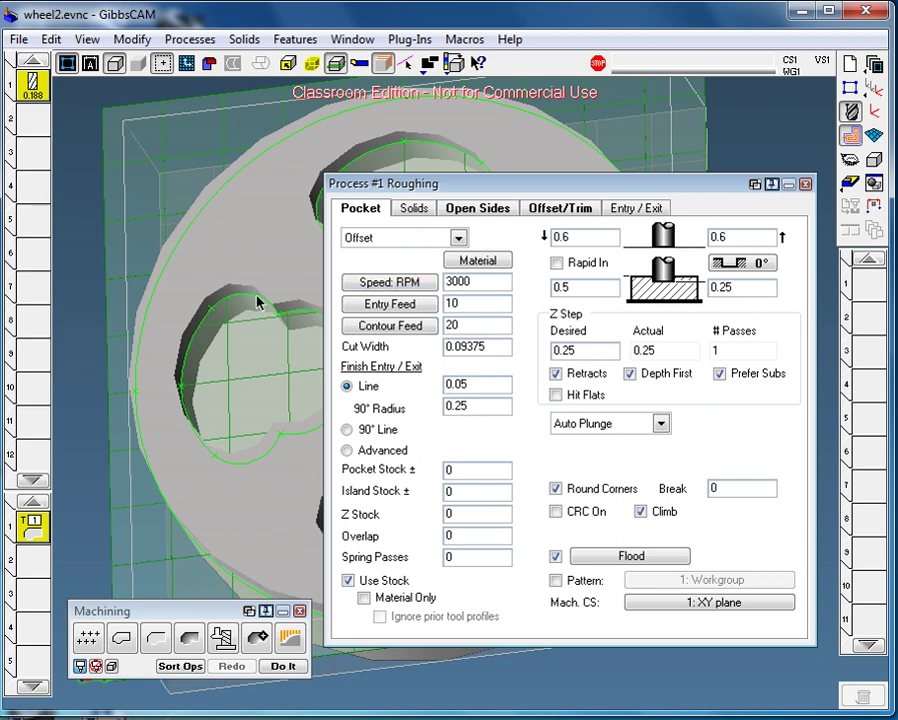
# Select the wheel's pocket profiles for roughing
pyautogui.moveTo(472, 186); pyautogui.dragTo(592, 184)
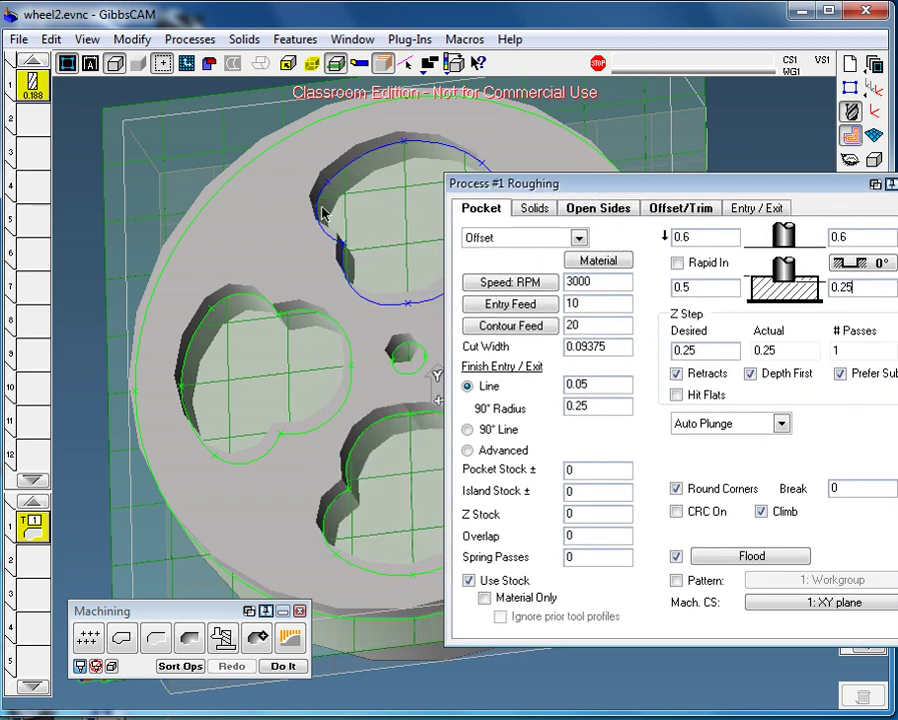
pyautogui.keyDown('shift'); pyautogui.click(250, 318); pyautogui.keyUp('shift')
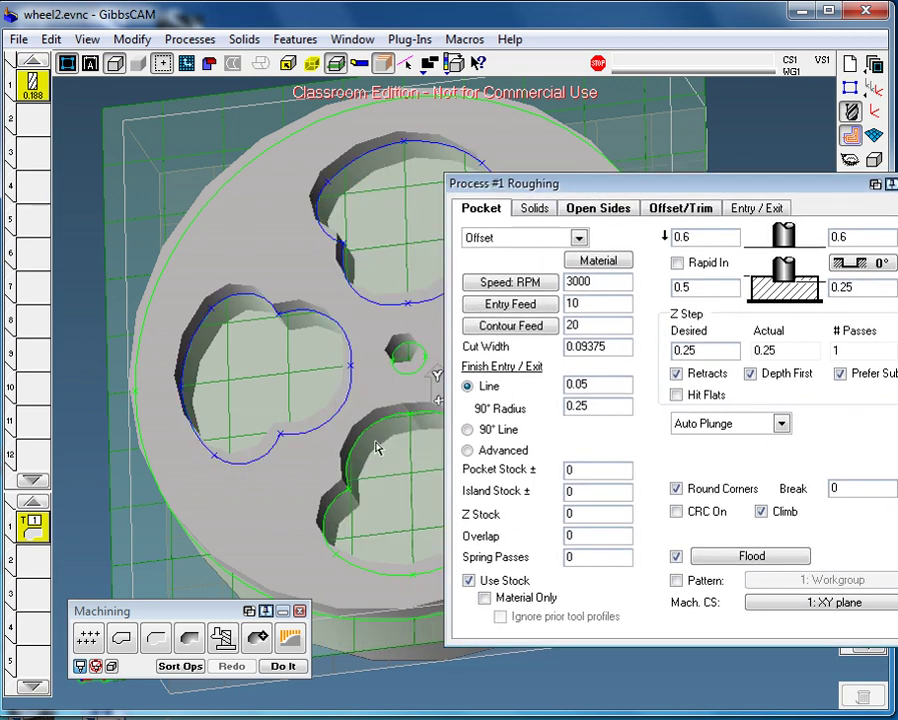
pyautogui.moveTo(593, 190); pyautogui.dragTo(230, 178)
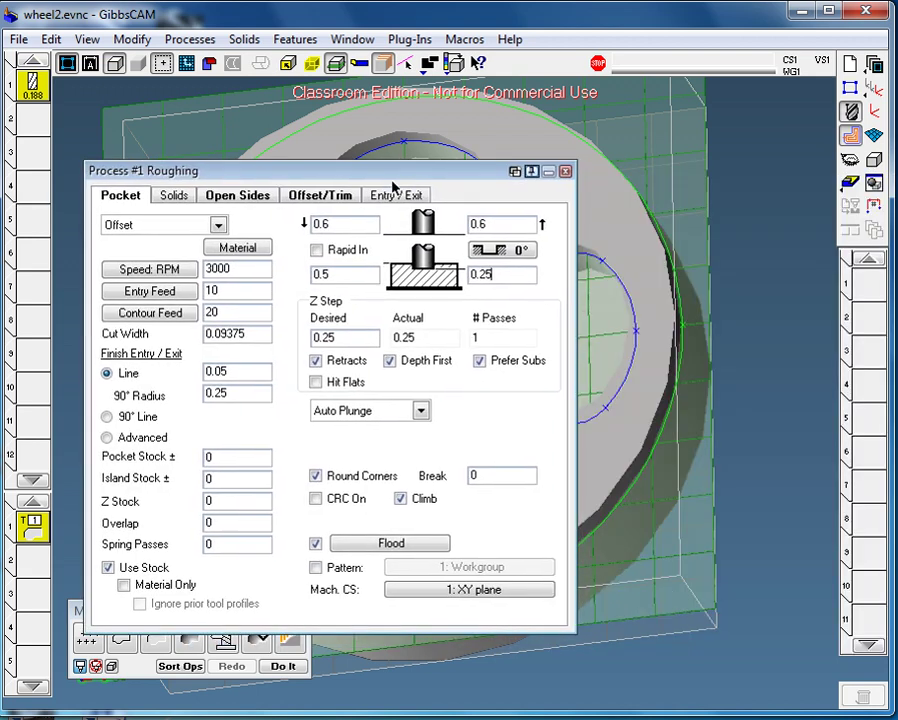
pyautogui.moveTo(416, 178); pyautogui.dragTo(727, 148)
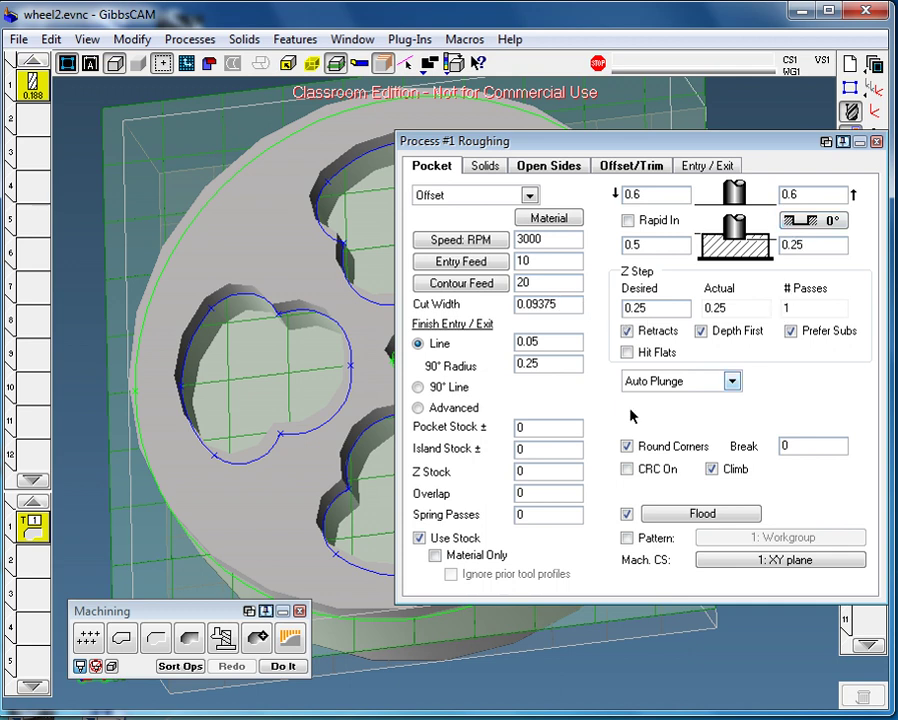
# Sort the operations and generate offset roughing toolpaths in all four pockets
pyautogui.click(167, 666)
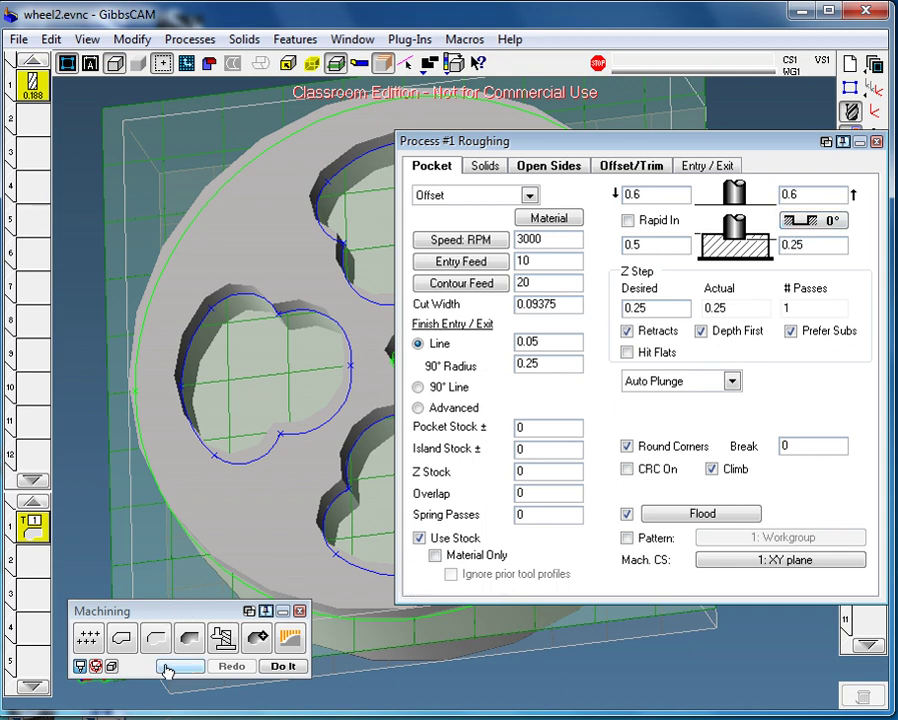
pyautogui.click(285, 667)
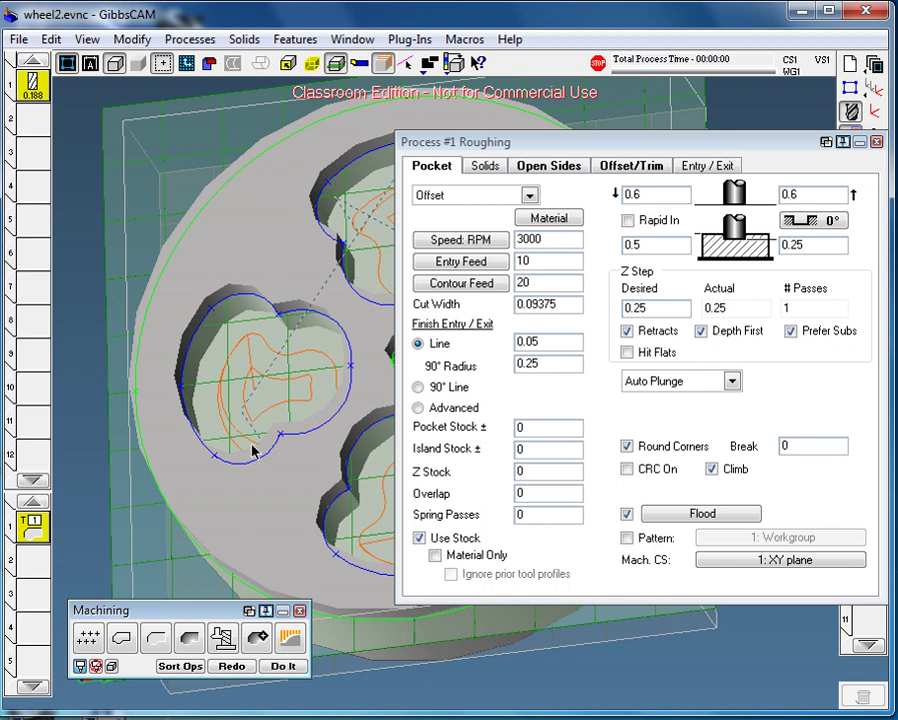
pyautogui.moveTo(518, 143); pyautogui.dragTo(484, 696)
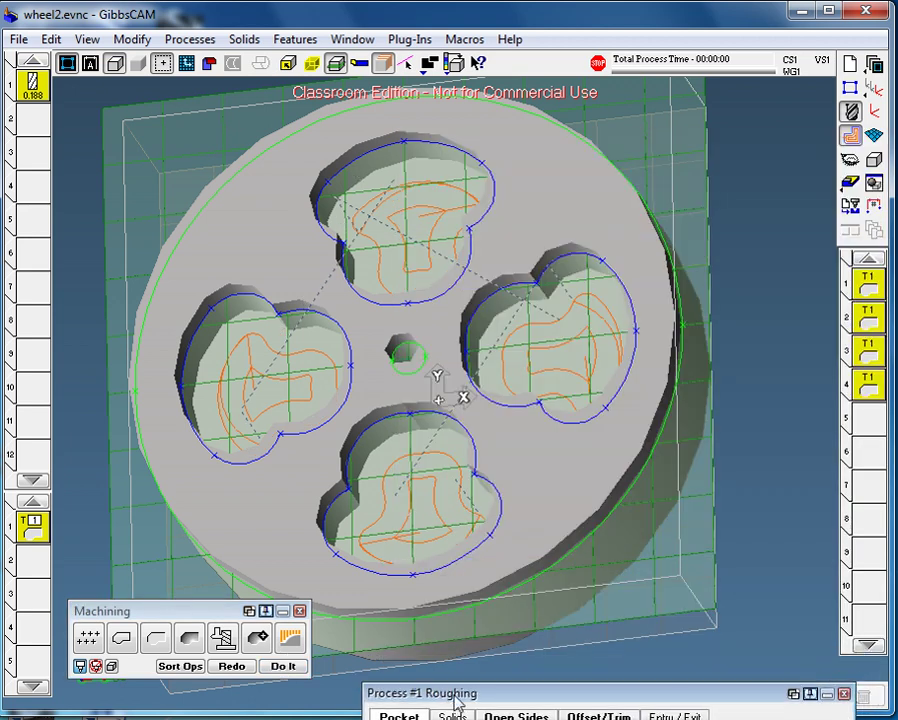
pyautogui.moveTo(454, 704); pyautogui.dragTo(413, 209)
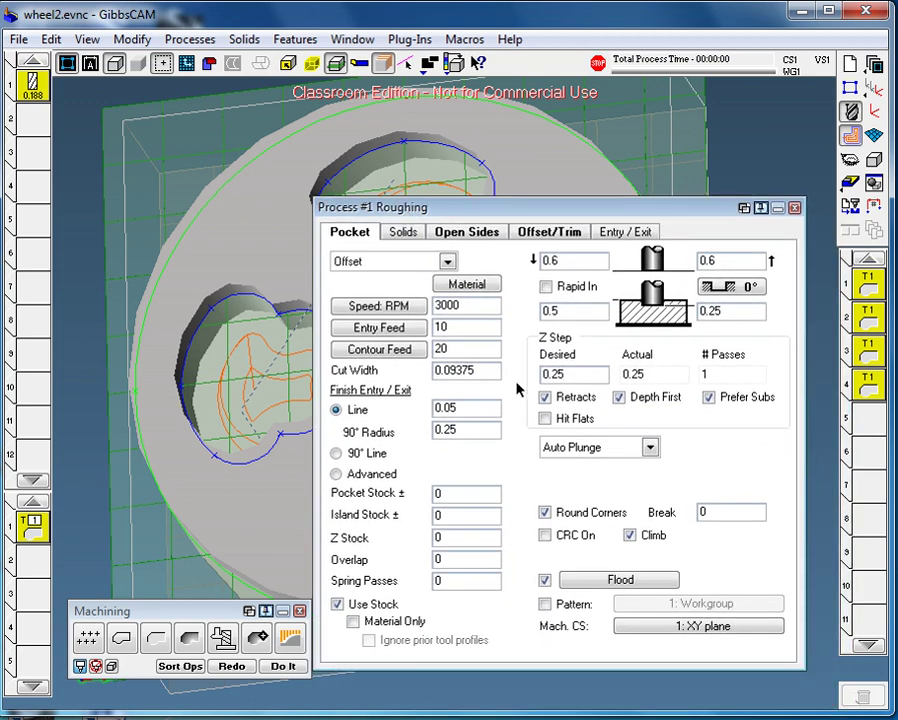
pyautogui.click(847, 182)
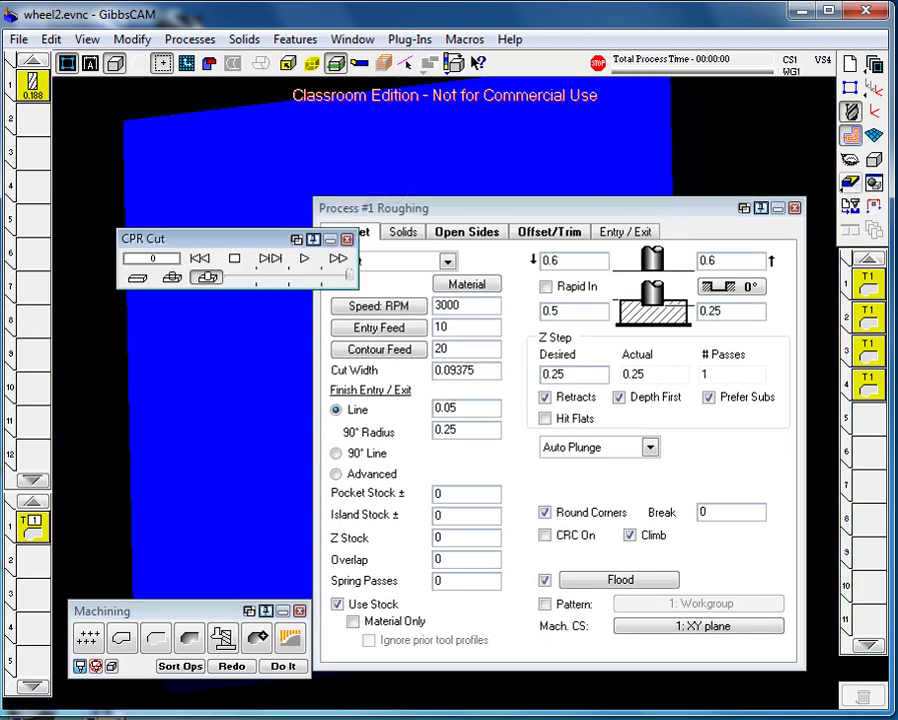
pyautogui.click(777, 209)
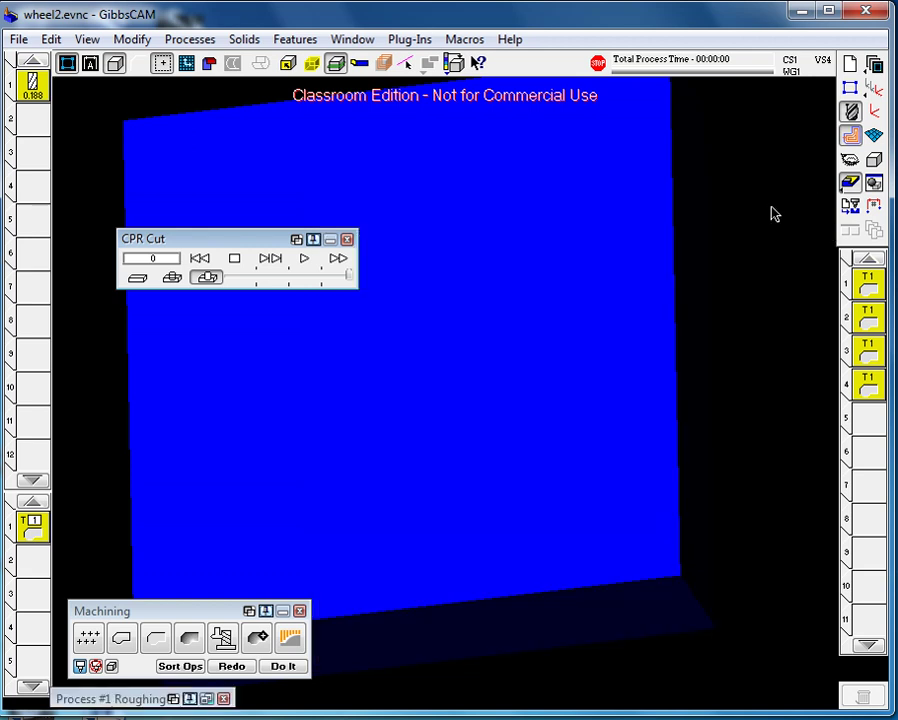
pyautogui.click(305, 259)
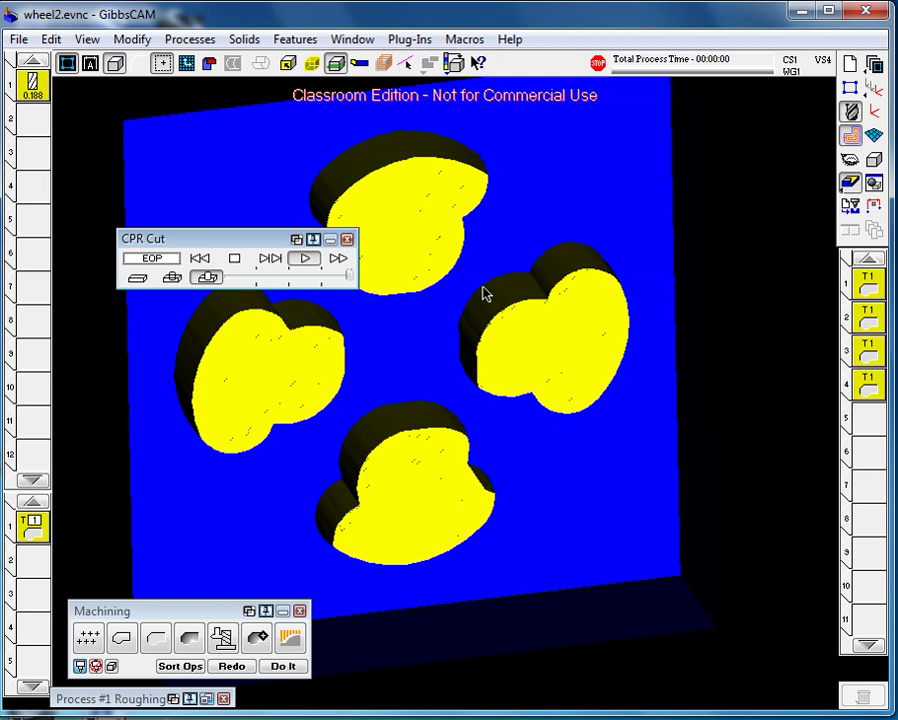
pyautogui.click(347, 241)
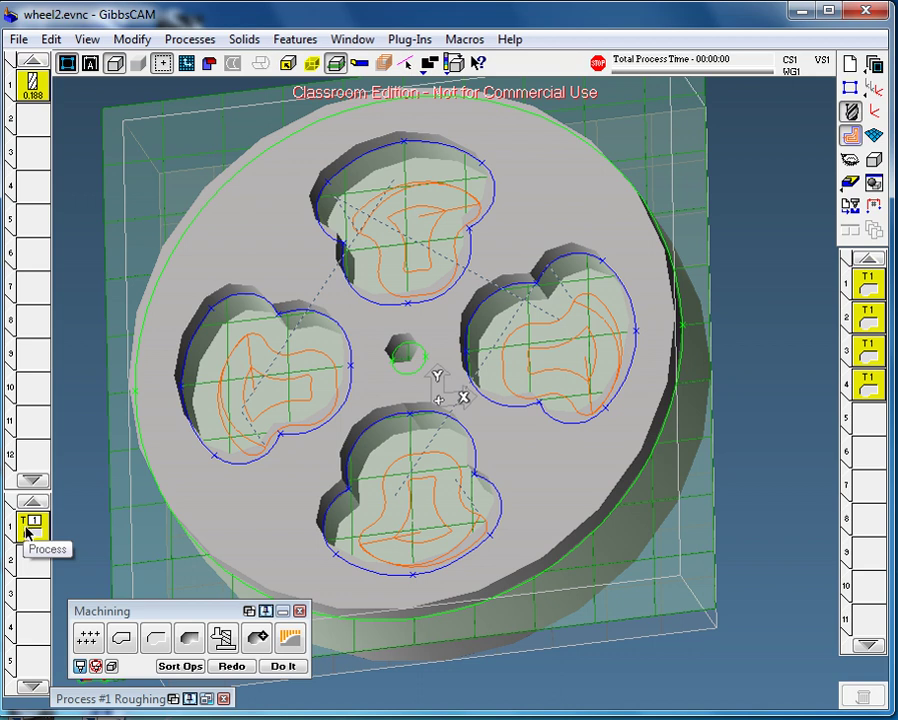
# Trash the roughing process and add a Contour process using tool 1
pyautogui.moveTo(27, 531); pyautogui.dragTo(858, 698)
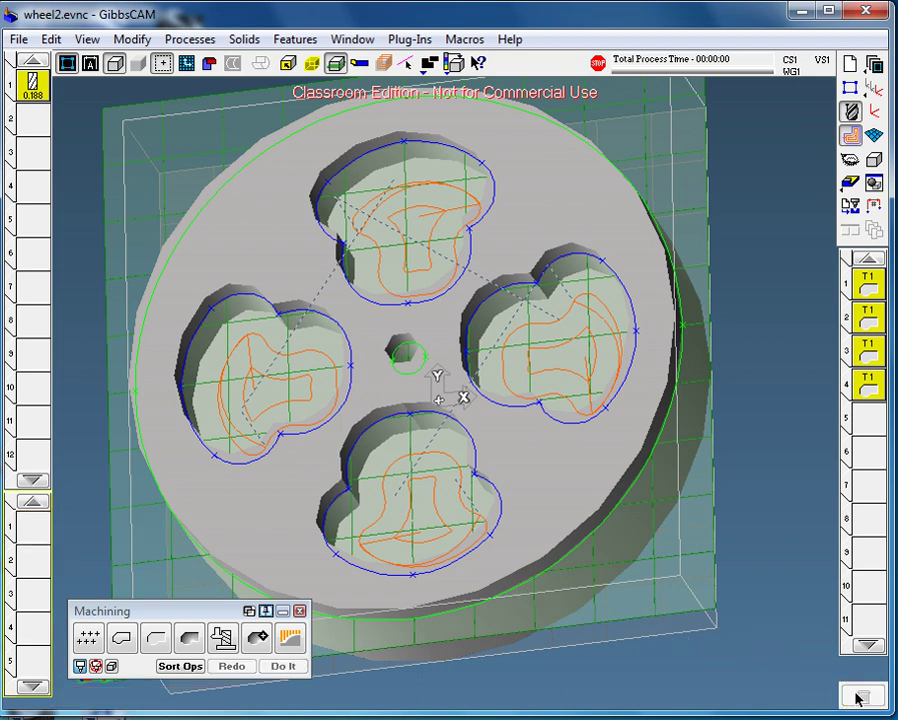
pyautogui.moveTo(184, 611); pyautogui.dragTo(238, 611)
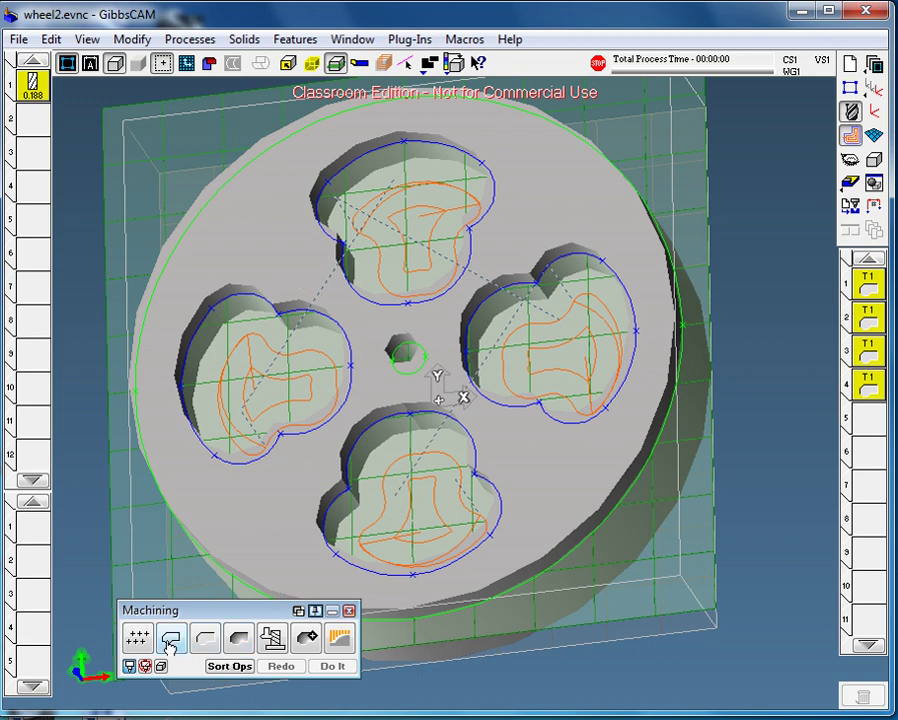
pyautogui.moveTo(170, 648); pyautogui.dragTo(36, 526)
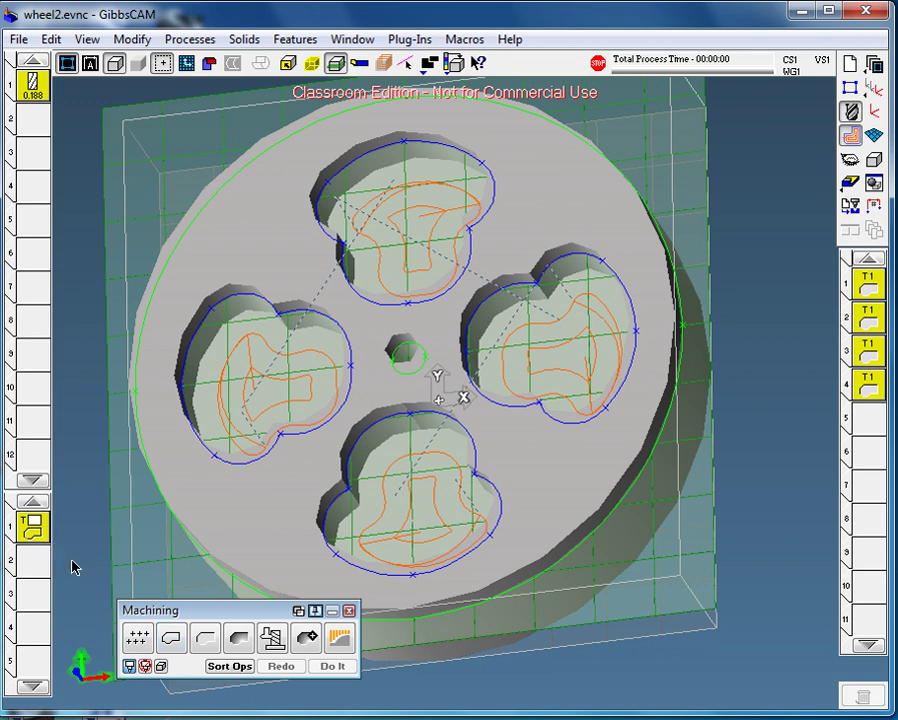
pyautogui.moveTo(28, 78); pyautogui.dragTo(34, 526)
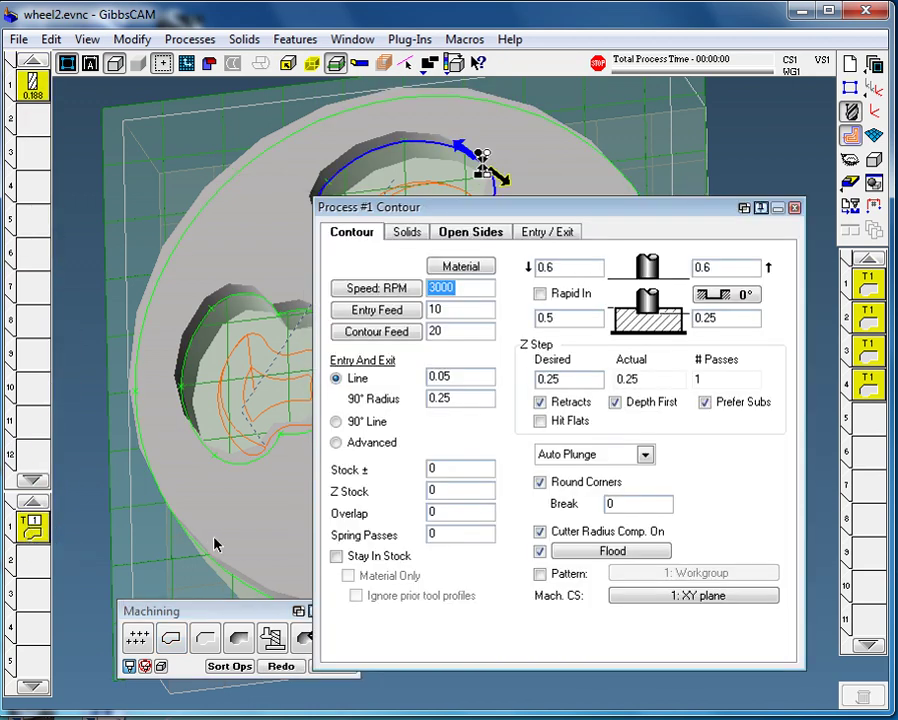
# Contour the outer circle in the reversed direction with bottom Z 0 and a 0.25 Z step
pyautogui.click(143, 386)
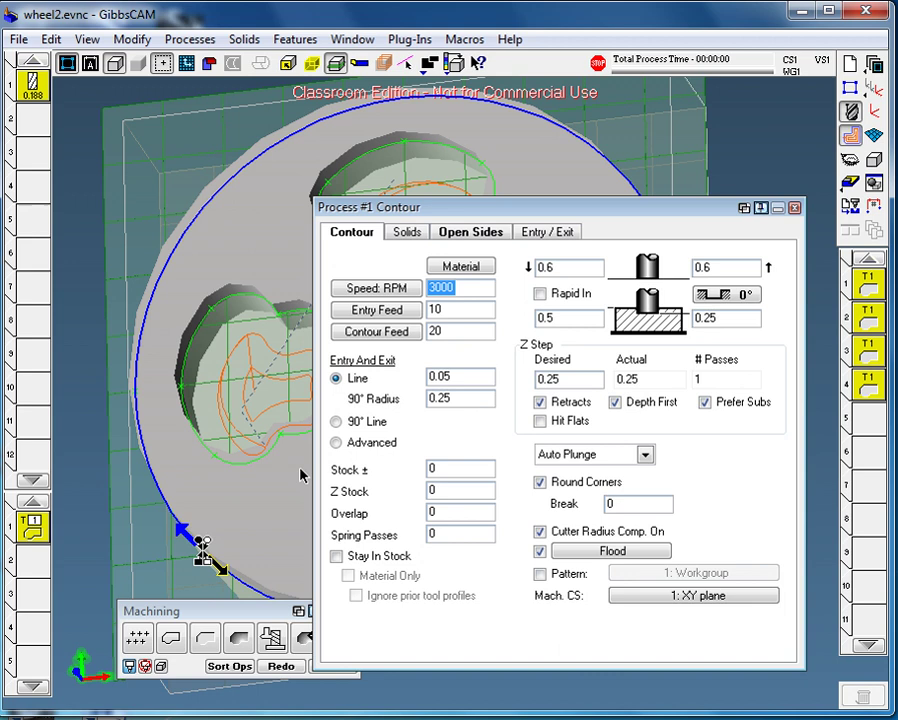
pyautogui.click(218, 572)
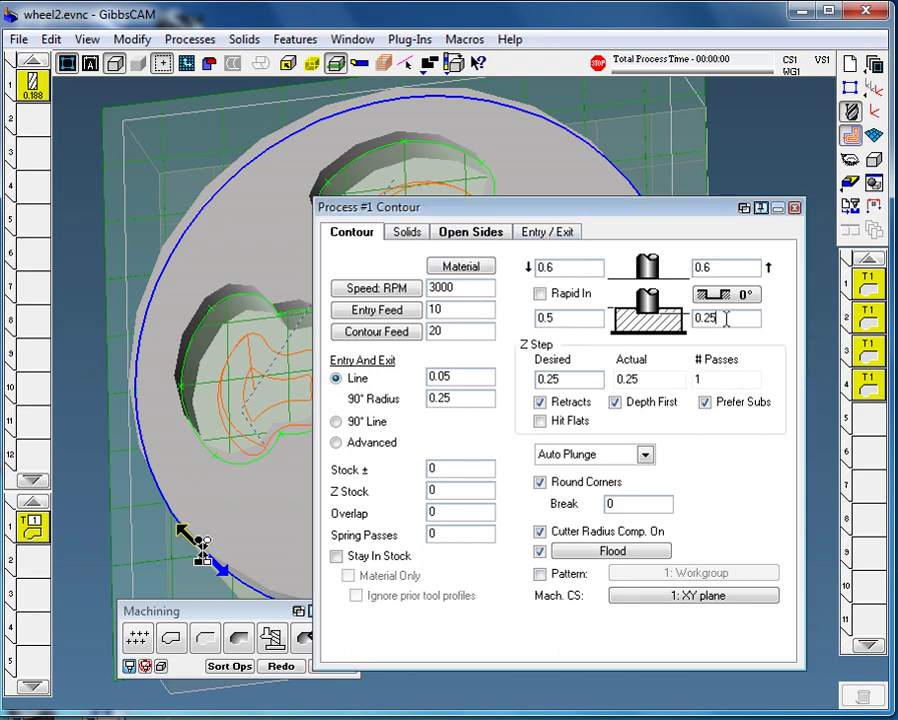
pyautogui.moveTo(727, 318); pyautogui.dragTo(706, 318)
pyautogui.press('BackSpace')
pyautogui.write('0.25')
# Compute the outer contour toolpath from the Machining palette
pyautogui.click(278, 669)
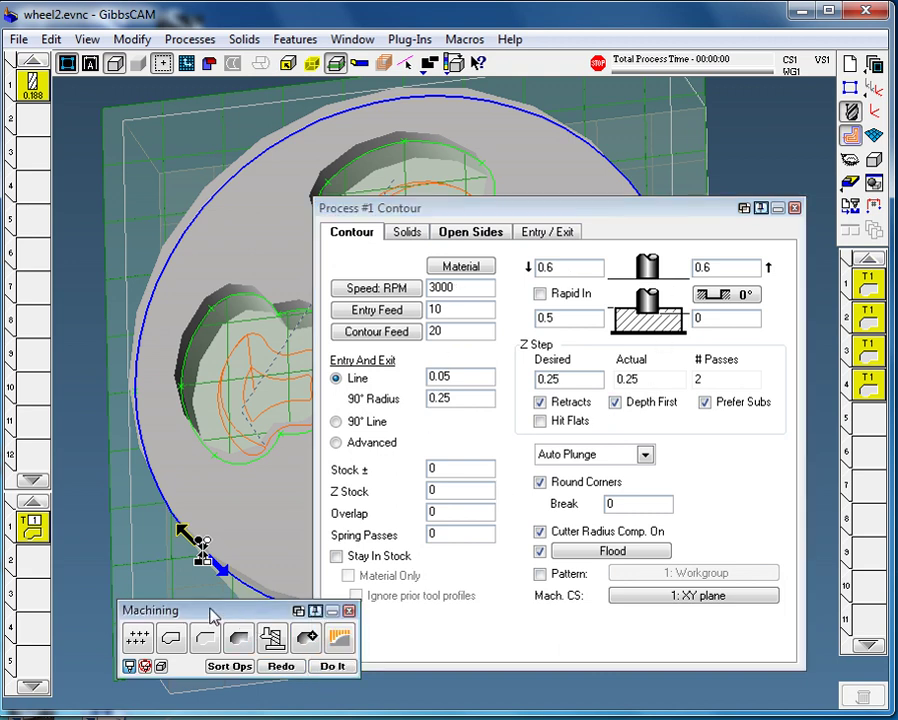
pyautogui.click(318, 666)
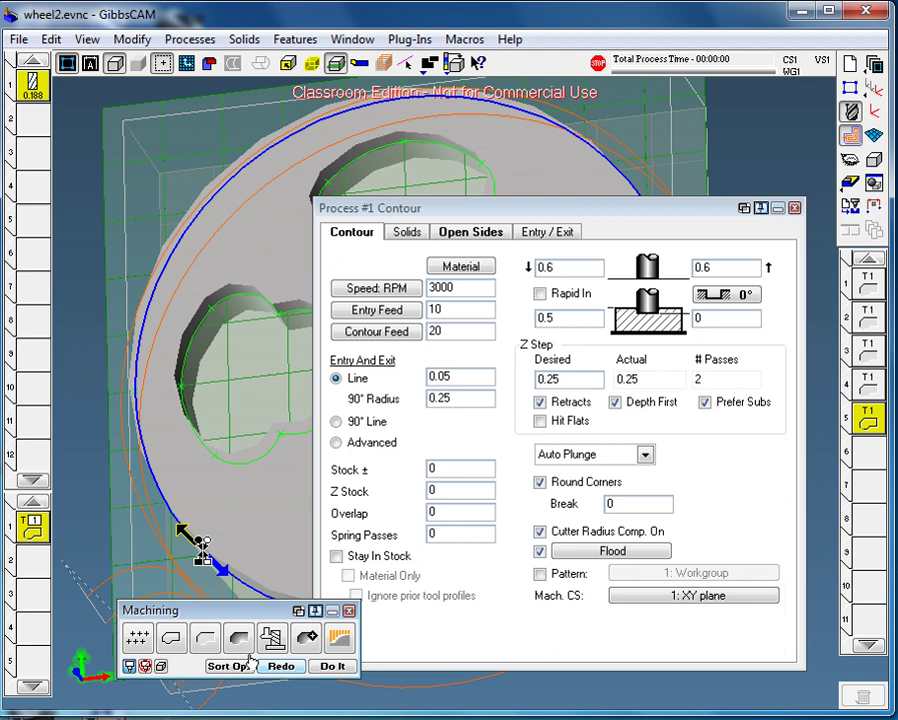
pyautogui.moveTo(236, 619); pyautogui.dragTo(431, 559)
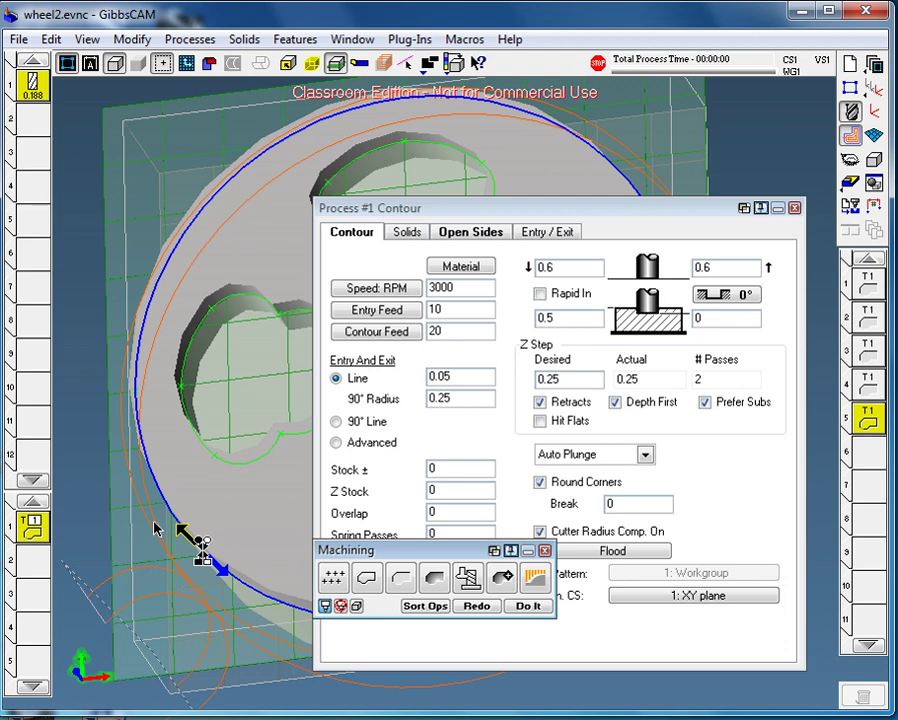
# Change the 90° entry/exit radius to 0.125 and regenerate the contour toolpath
pyautogui.click(457, 397)
pyautogui.moveTo(457, 397); pyautogui.dragTo(441, 399)
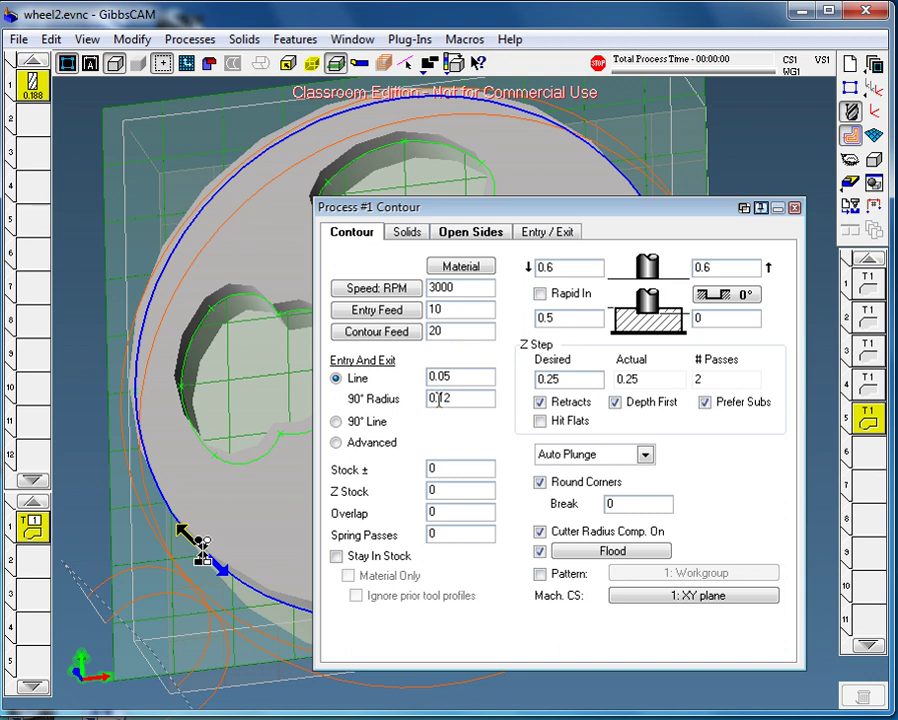
pyautogui.write('125')
pyautogui.moveTo(465, 212); pyautogui.dragTo(624, 184)
pyautogui.moveTo(360, 550); pyautogui.dragTo(247, 424)
pyautogui.click(366, 479)
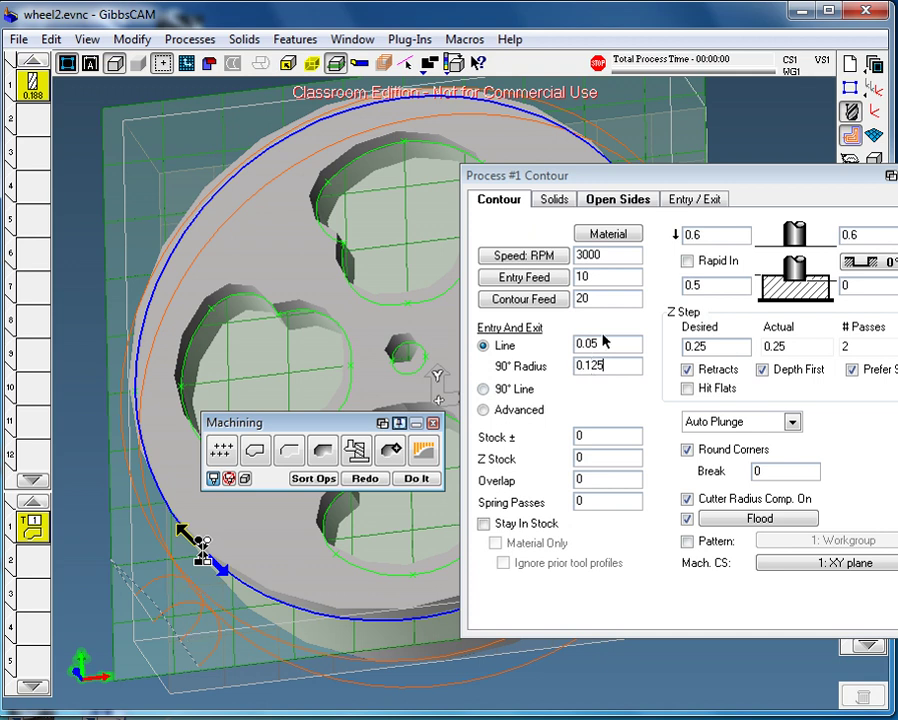
pyautogui.moveTo(730, 181); pyautogui.dragTo(626, 184)
# Render the cut part and replay the wheel cut simulation from the start
pyautogui.click(875, 182)
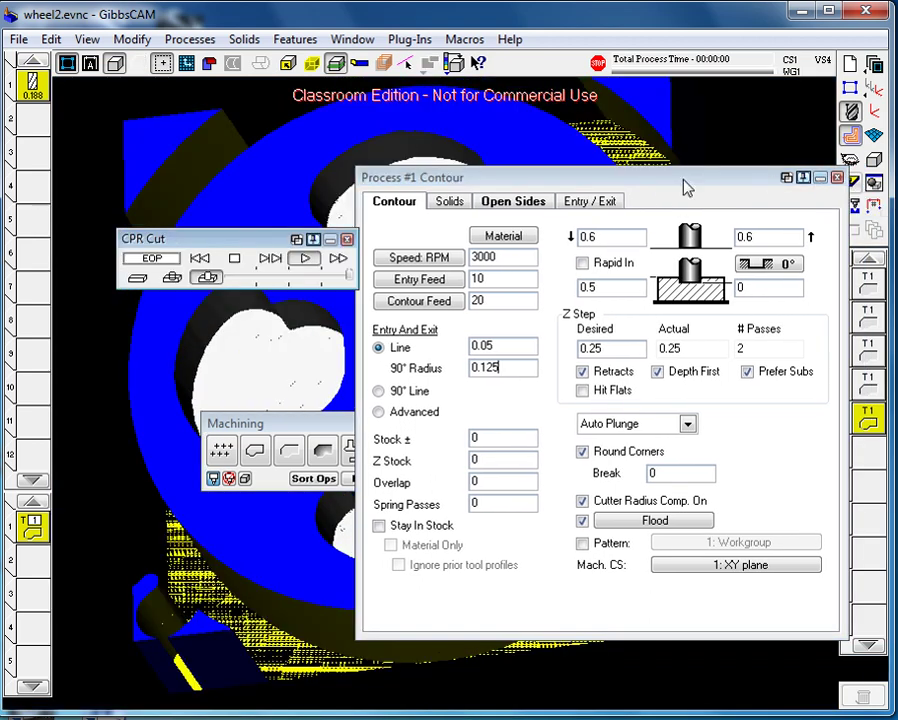
pyautogui.moveTo(682, 186); pyautogui.dragTo(670, 544)
pyautogui.click(200, 258)
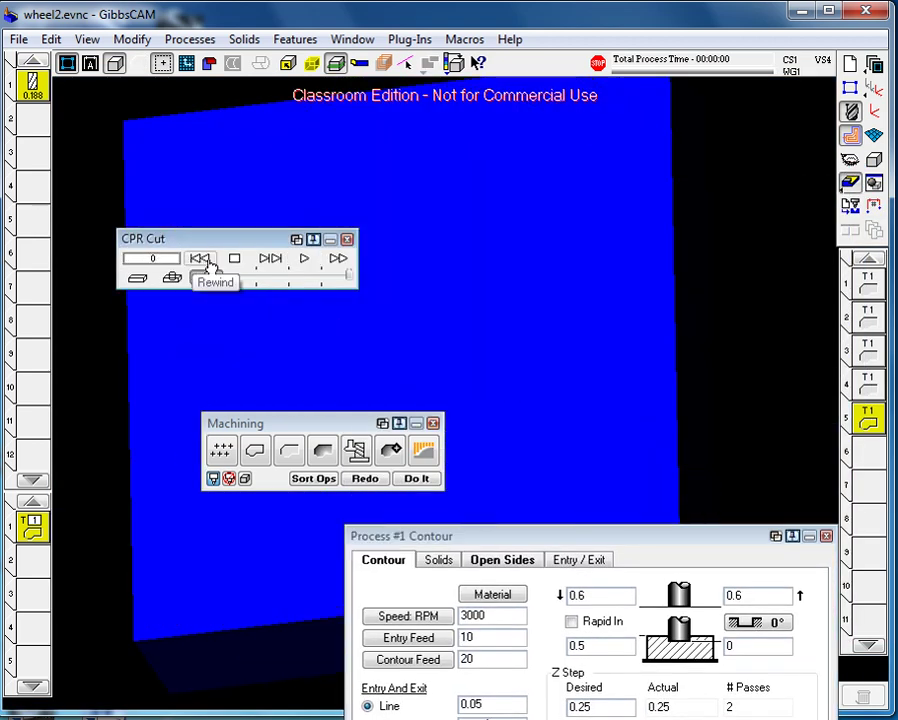
pyautogui.click(304, 258)
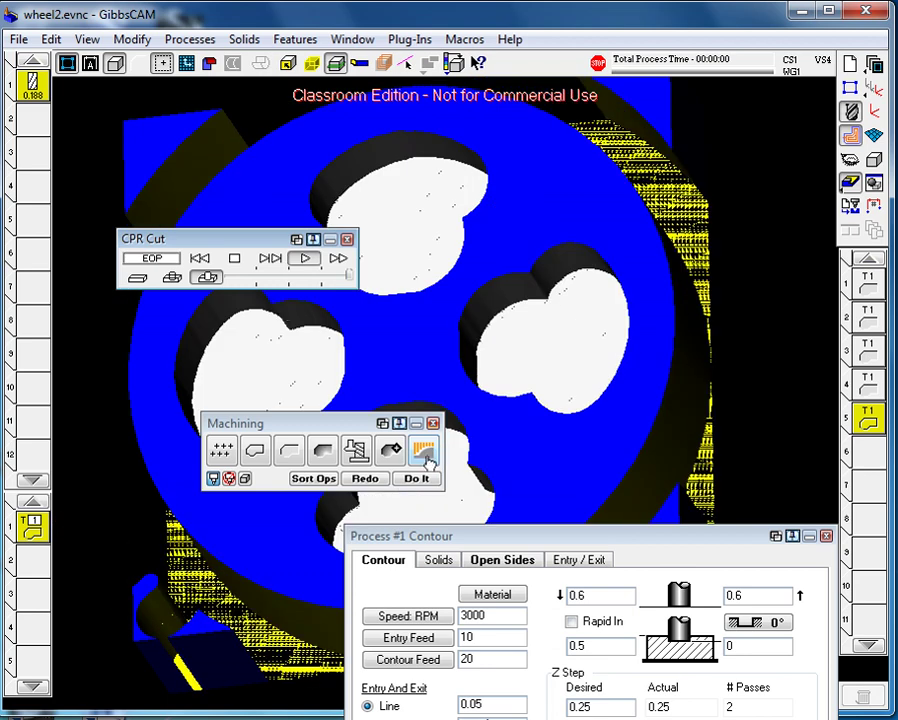
# Close the cut simulation and Contour settings, and trash the contour process tile
pyautogui.moveTo(567, 549); pyautogui.dragTo(567, 219)
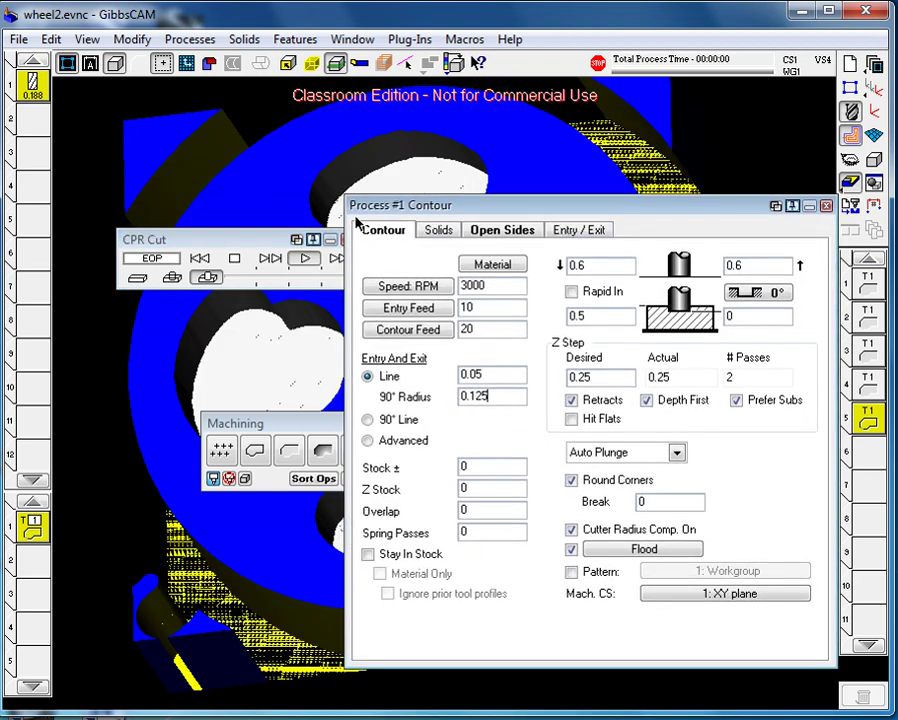
pyautogui.moveTo(258, 244); pyautogui.dragTo(232, 245)
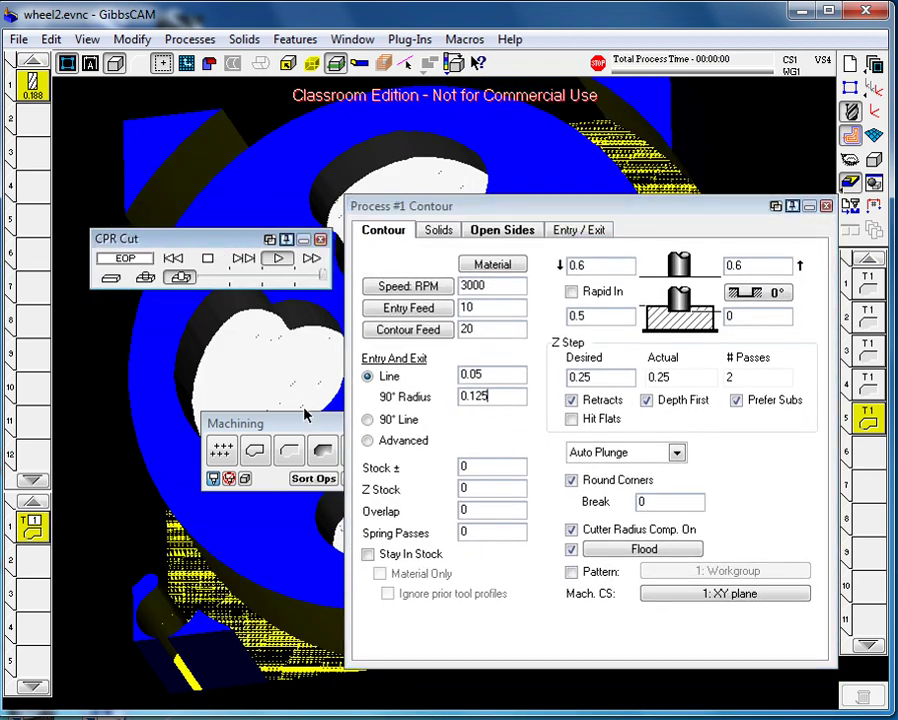
pyautogui.moveTo(314, 431); pyautogui.dragTo(207, 392)
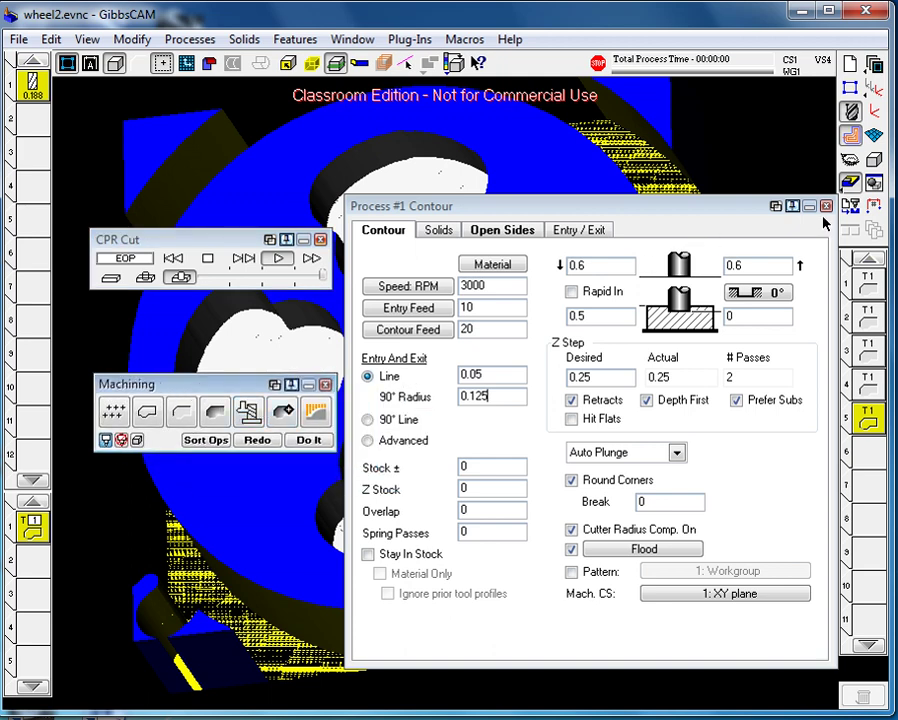
pyautogui.click(319, 240)
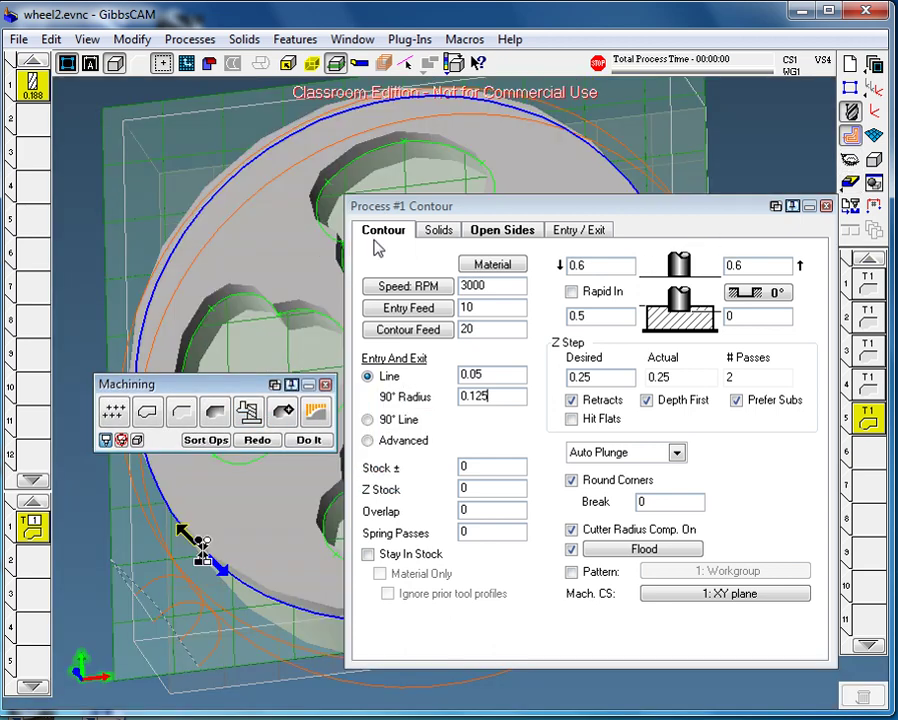
pyautogui.click(826, 206)
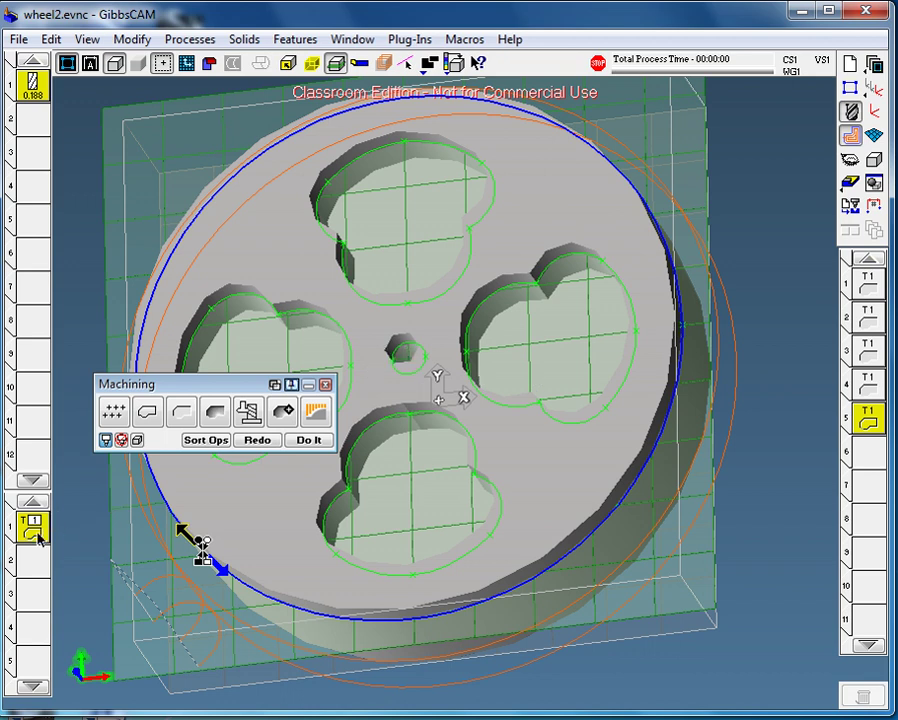
pyautogui.moveTo(37, 537); pyautogui.dragTo(858, 692)
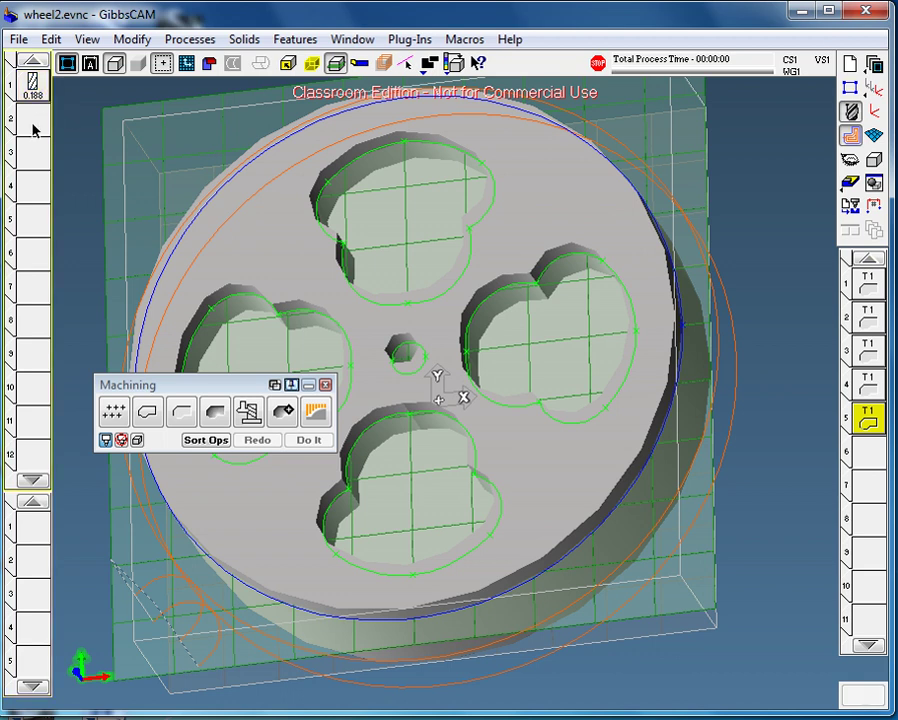
# Create Milling Tool #2 in slot 2 with a 1/8 (0.125) diameter
pyautogui.click(38, 126)
pyautogui.doubleClick(38, 126)
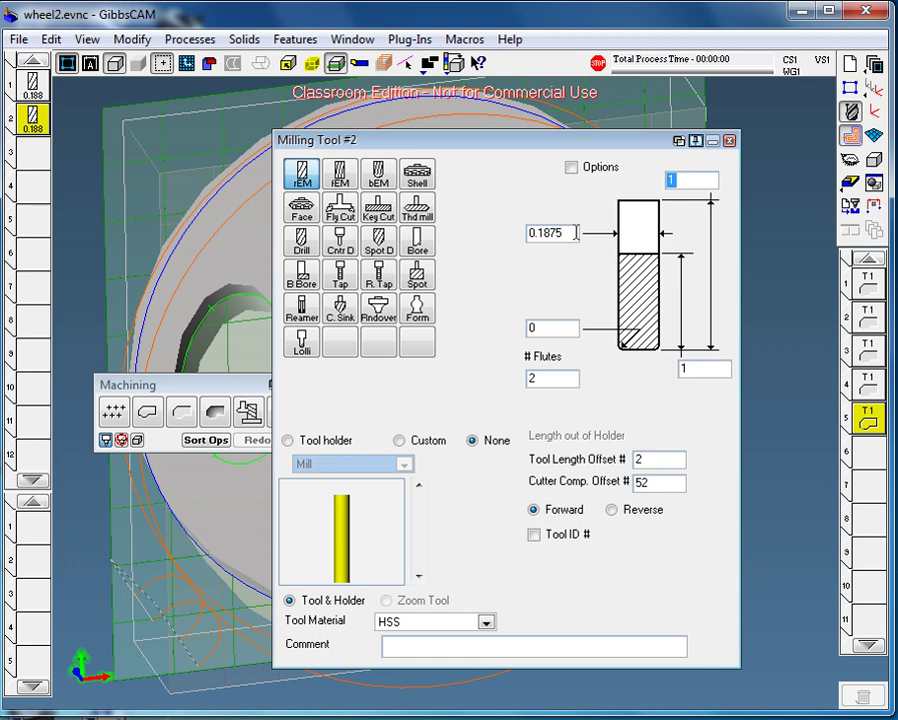
pyautogui.moveTo(576, 233); pyautogui.dragTo(521, 233)
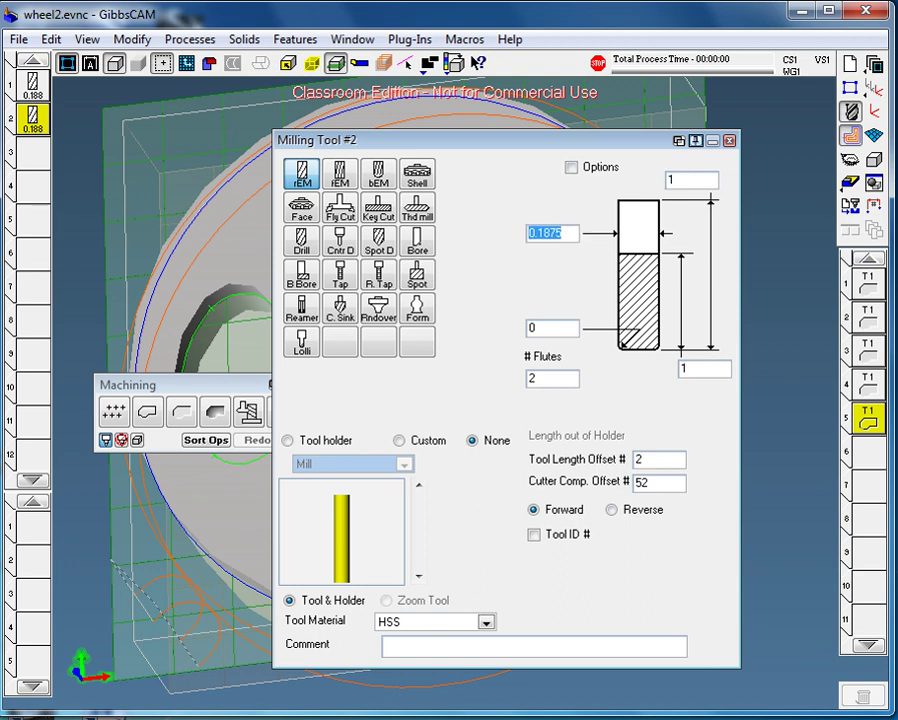
pyautogui.write('1/8')
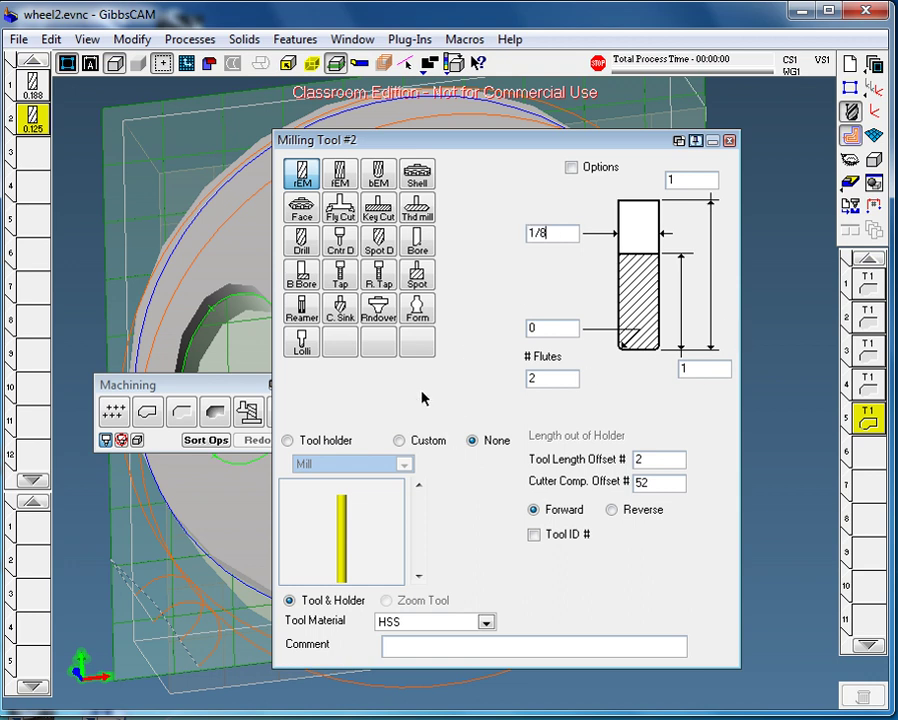
pyautogui.click(729, 140)
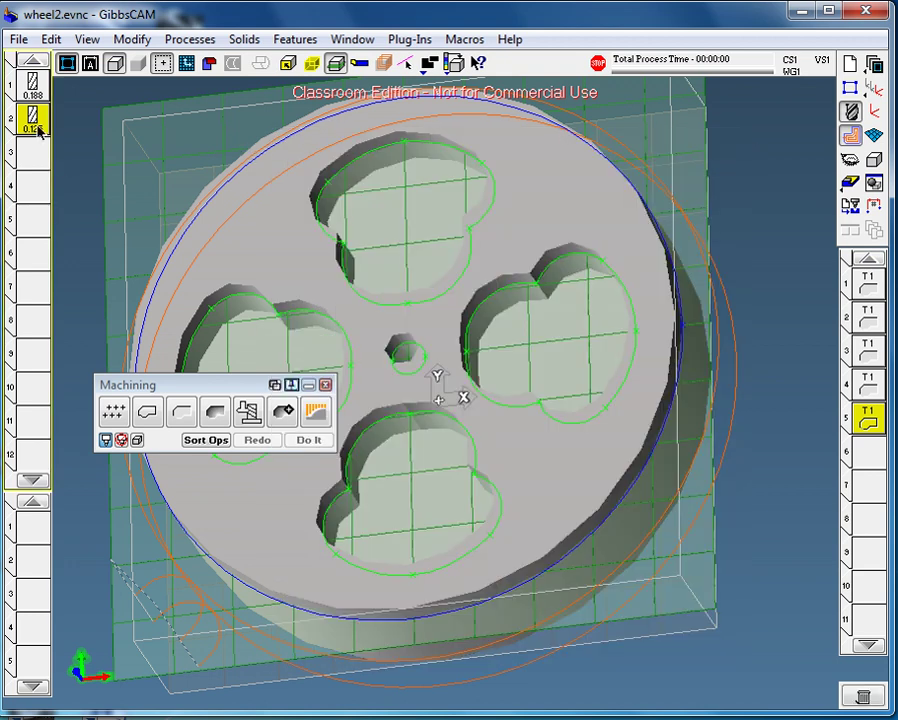
# Add a Holes drilling process for the centre hole at 3000 RPM, feed 10, and generate it
pyautogui.click(117, 421)
pyautogui.moveTo(130, 422); pyautogui.dragTo(35, 525)
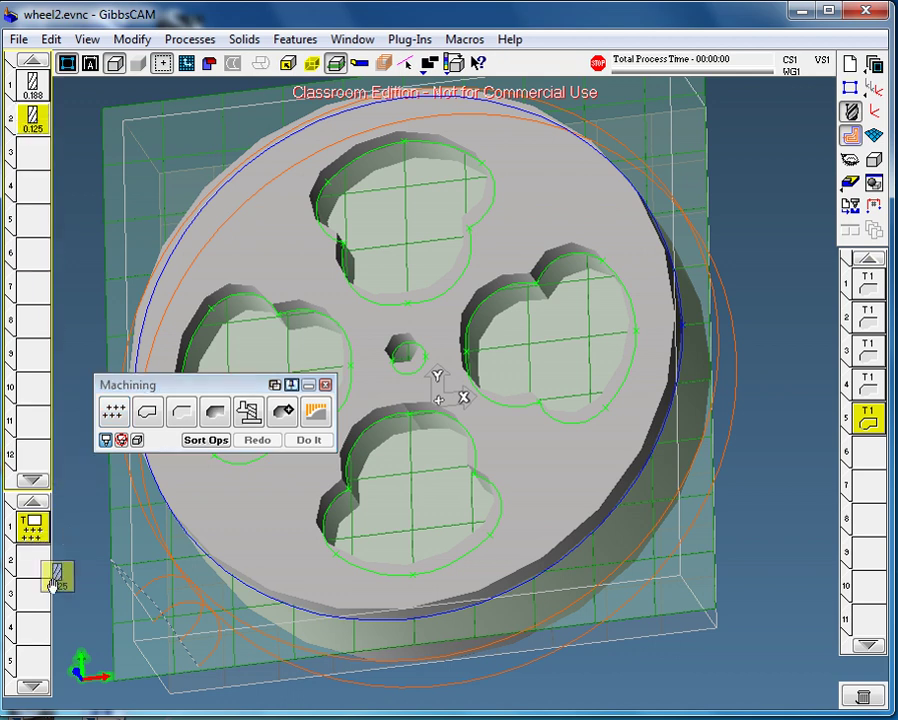
pyautogui.doubleClick(35, 525)
pyautogui.moveTo(520, 206); pyautogui.dragTo(661, 231)
pyautogui.click(406, 372)
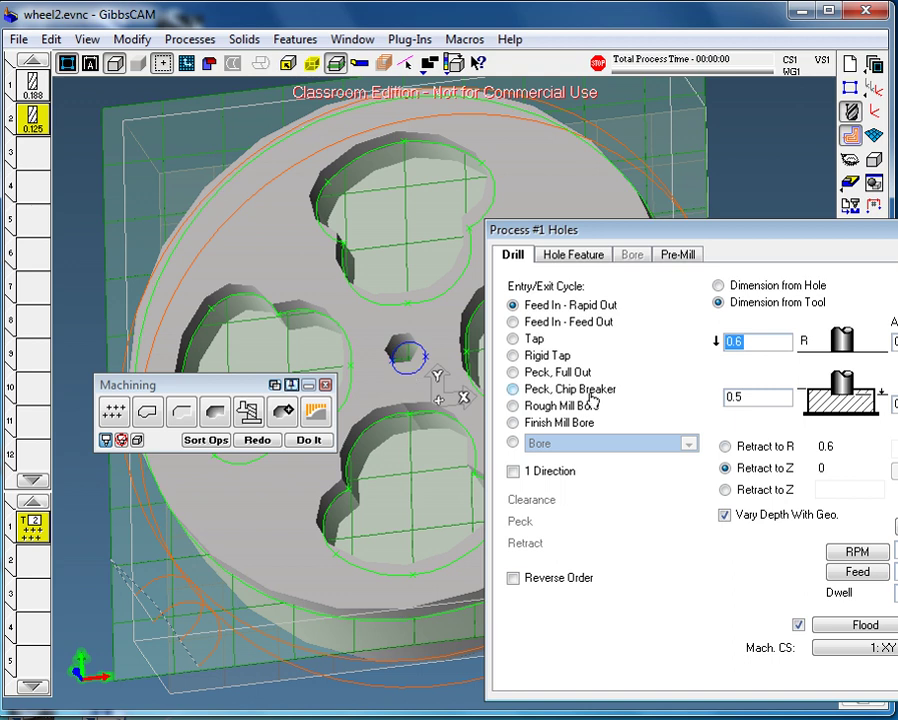
pyautogui.moveTo(745, 242); pyautogui.dragTo(599, 184)
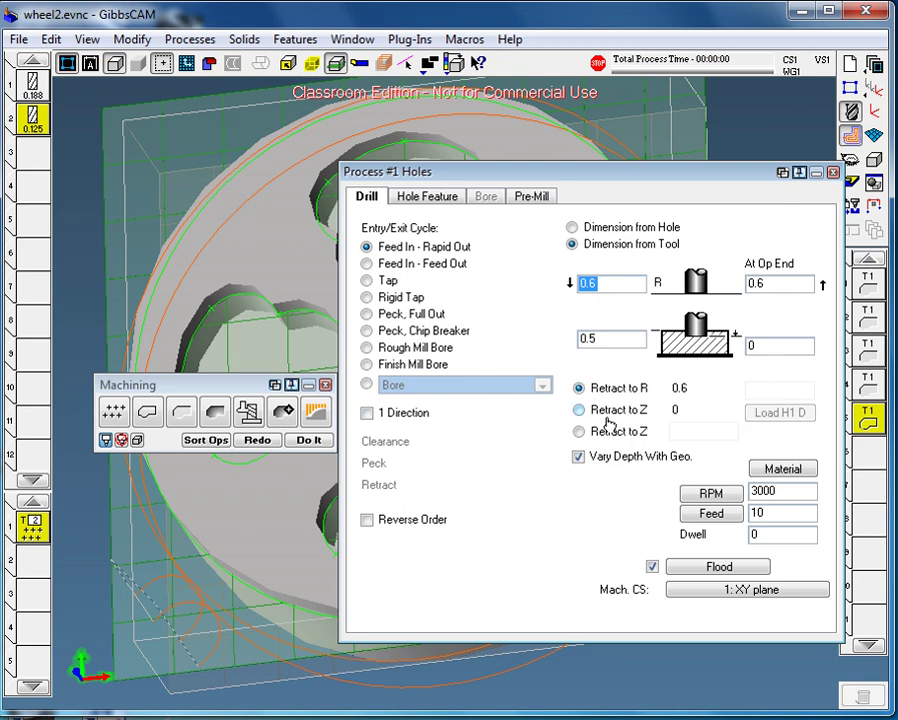
pyautogui.click(292, 443)
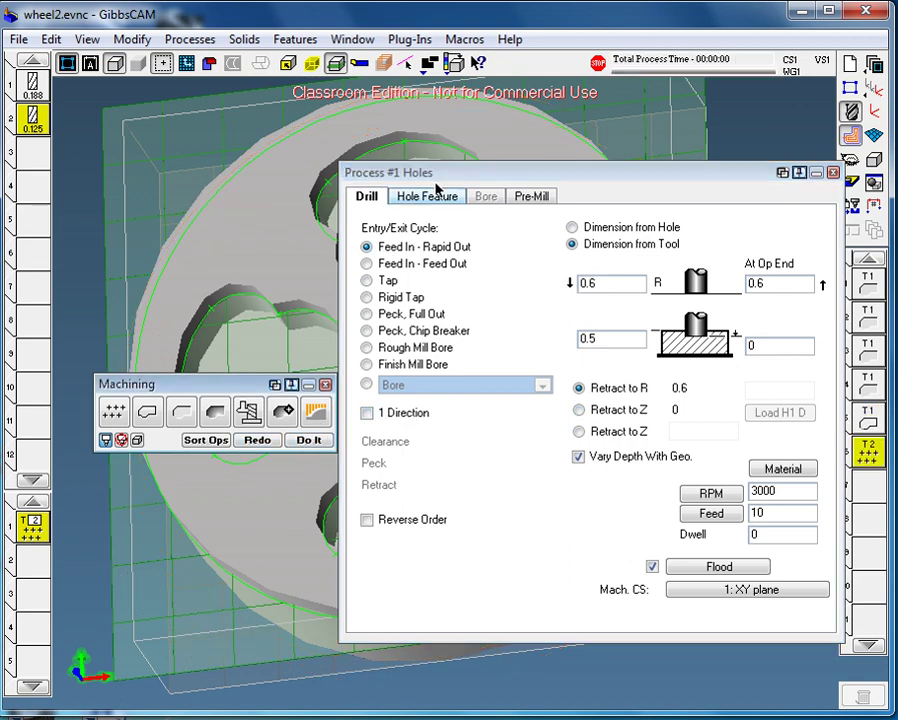
pyautogui.moveTo(435, 180); pyautogui.dragTo(468, 428)
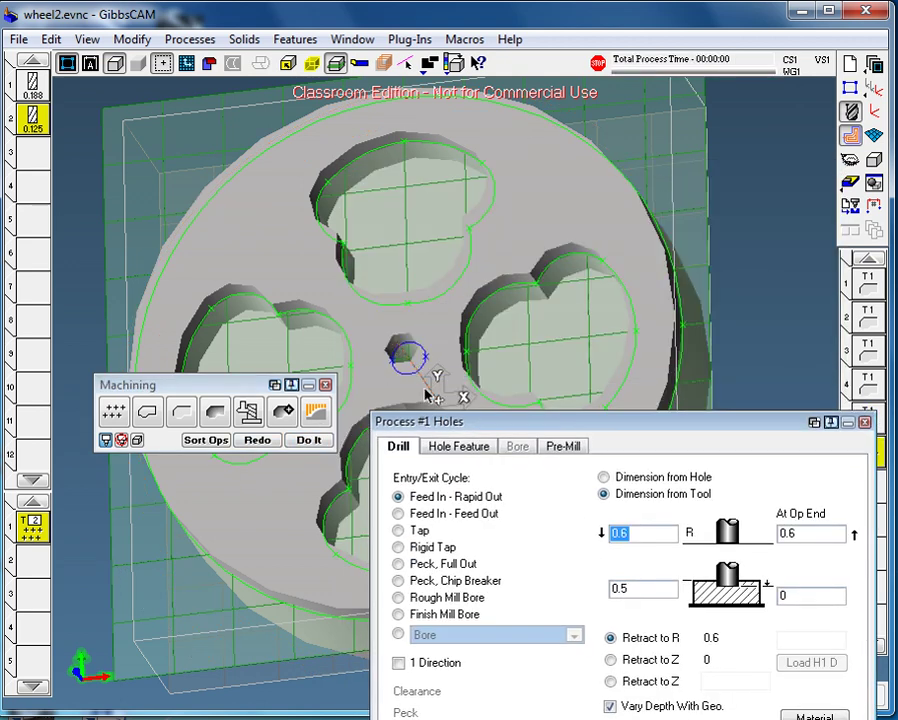
# Preview the drilled wheel, then close the Holes, Machining and CPR Cut windows
pyautogui.click(851, 184)
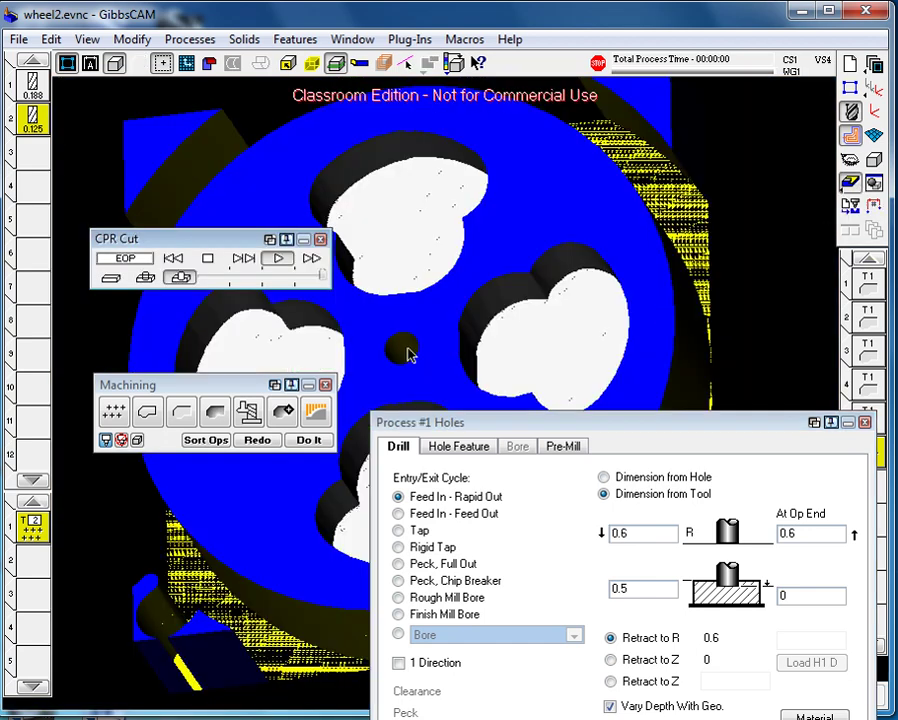
pyautogui.click(866, 424)
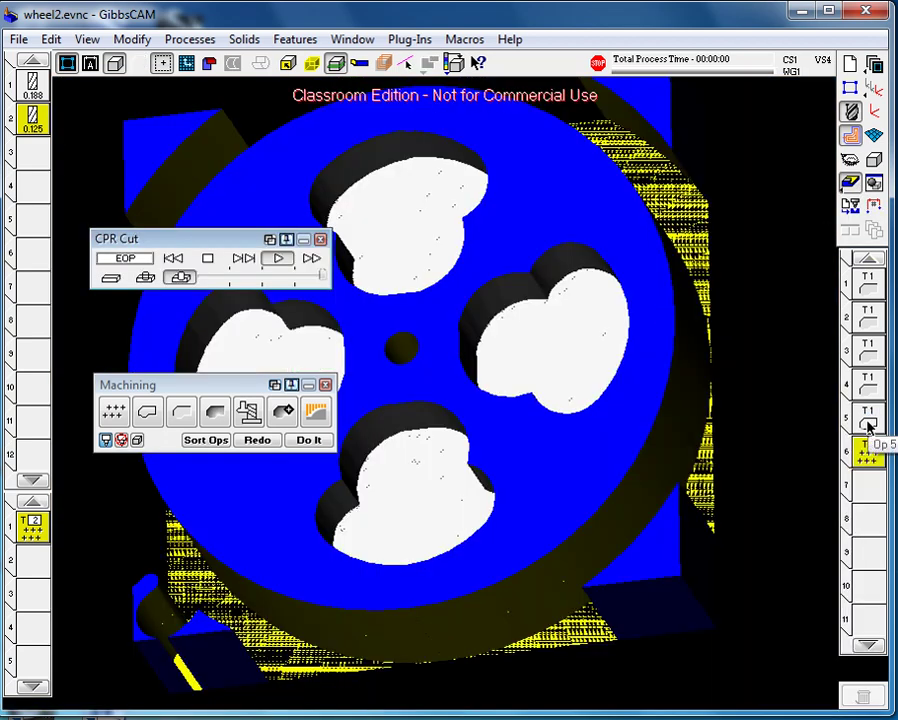
pyautogui.click(326, 385)
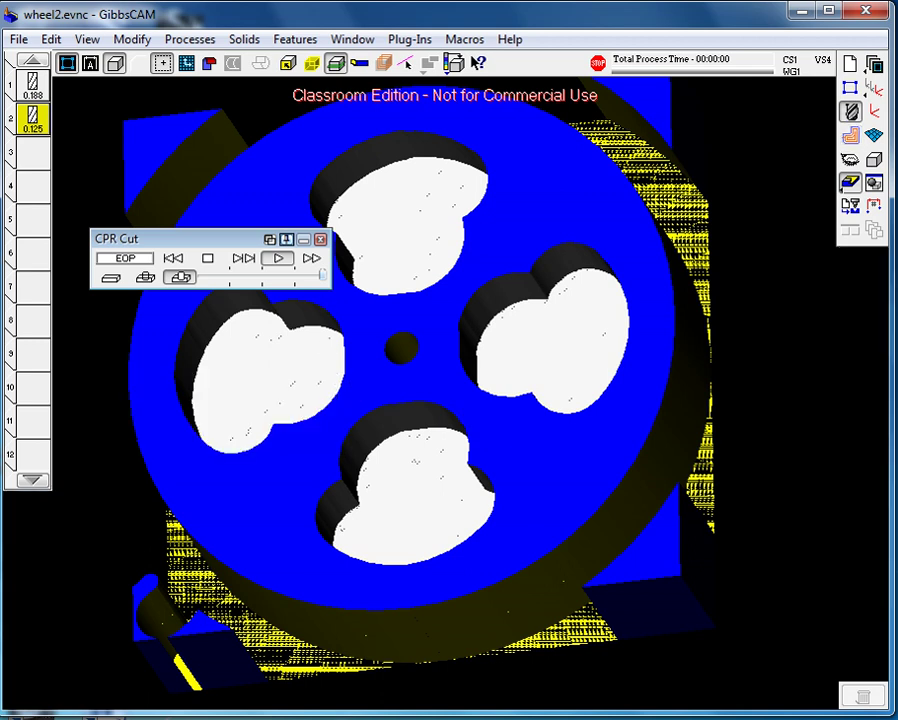
pyautogui.click(321, 241)
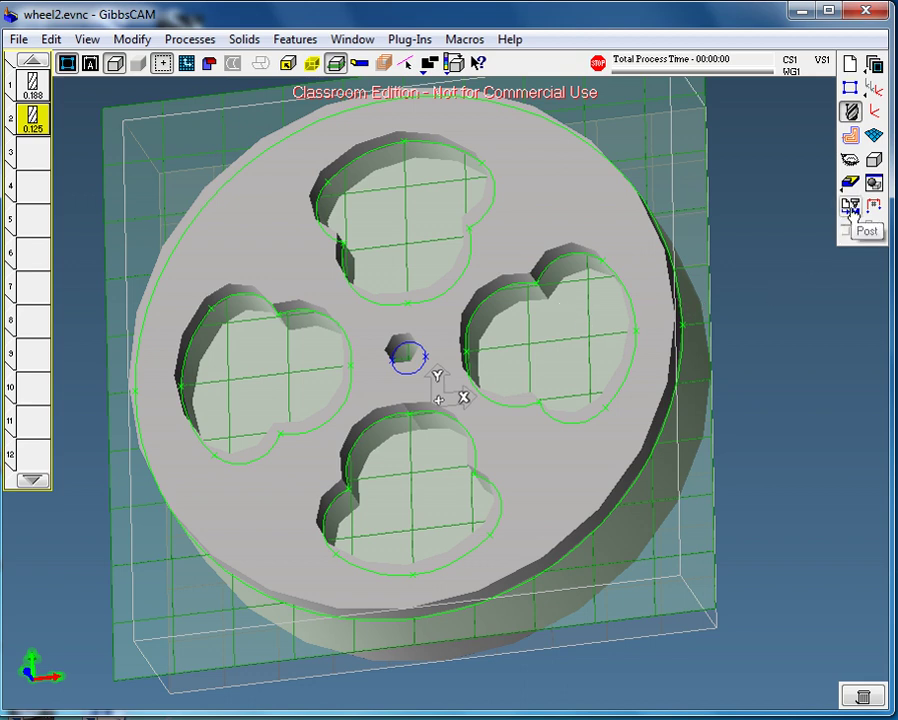
# Load the Mach 3 Router [ECHS] NPM560.23im post file from the Lexar (F:) drive
pyautogui.click(851, 210)
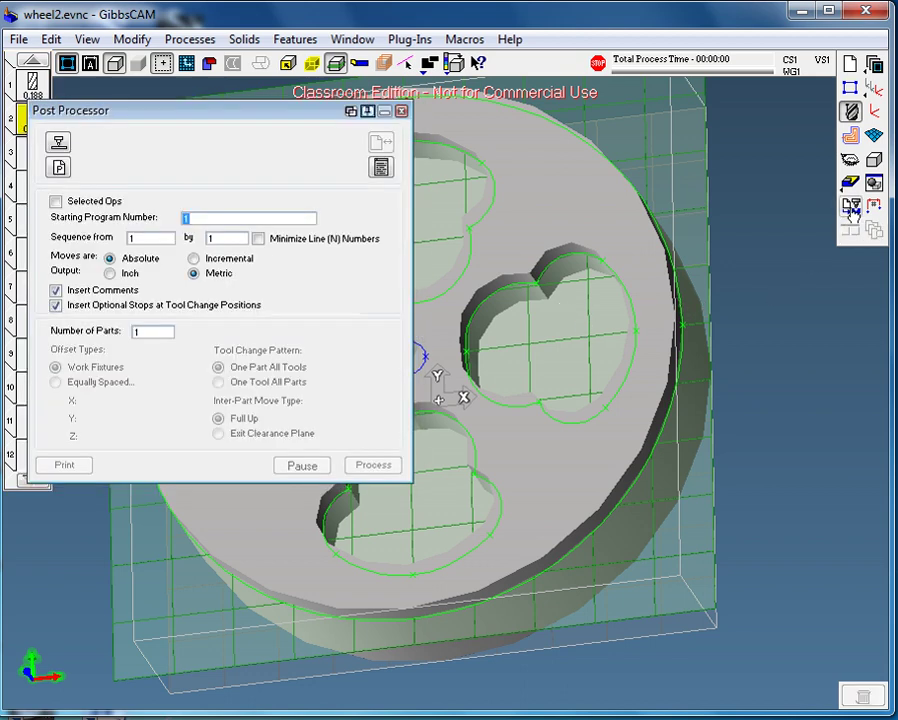
pyautogui.click(58, 145)
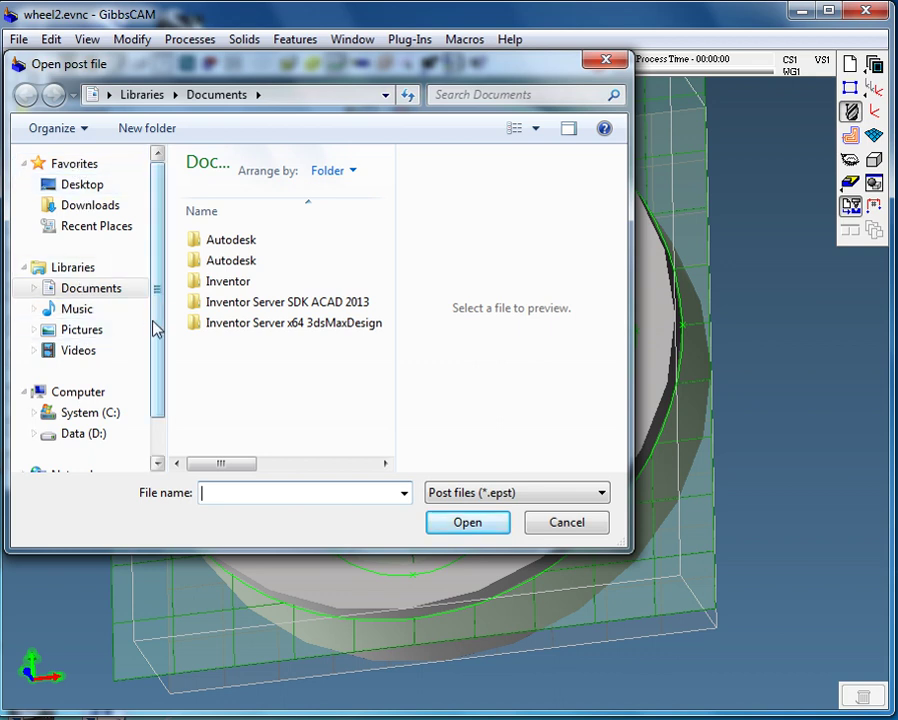
pyautogui.scroll(-2, 155, 330)
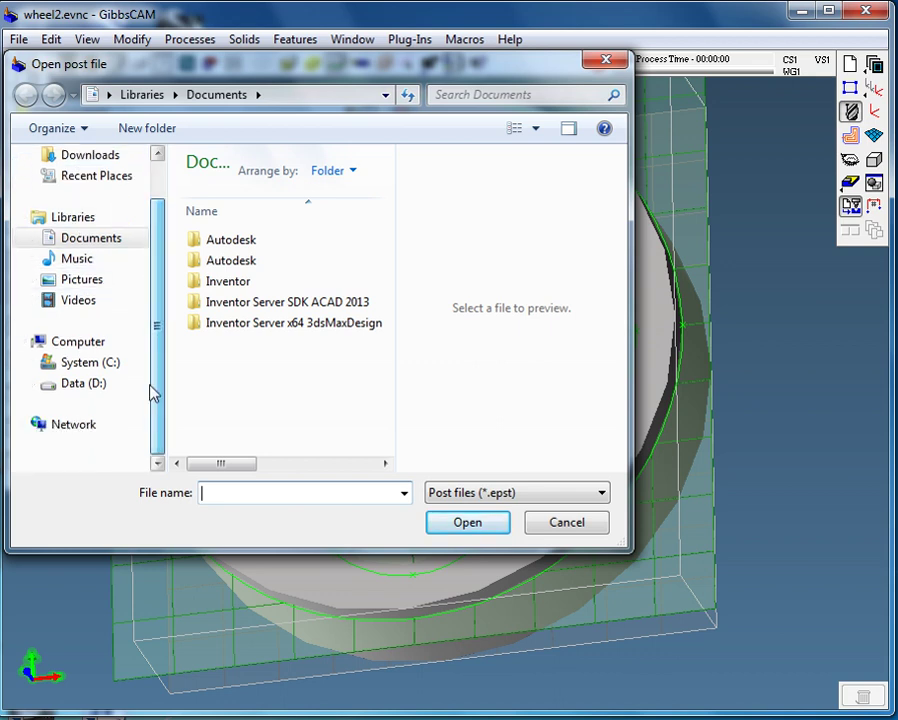
pyautogui.click(94, 348)
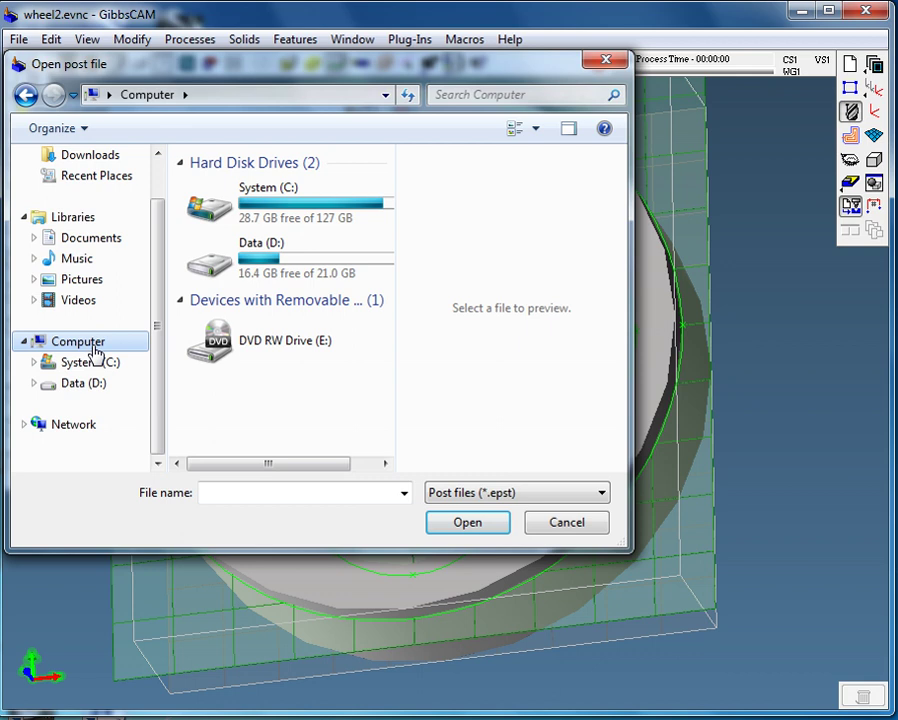
pyautogui.scroll(2, 240, 410)
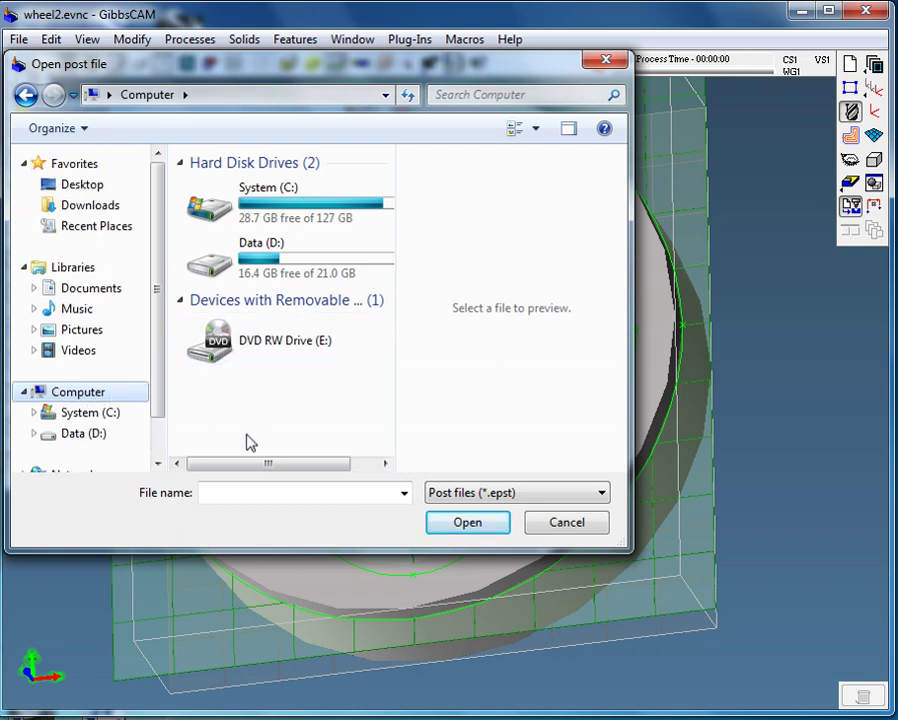
pyautogui.moveTo(268, 464); pyautogui.dragTo(185, 462)
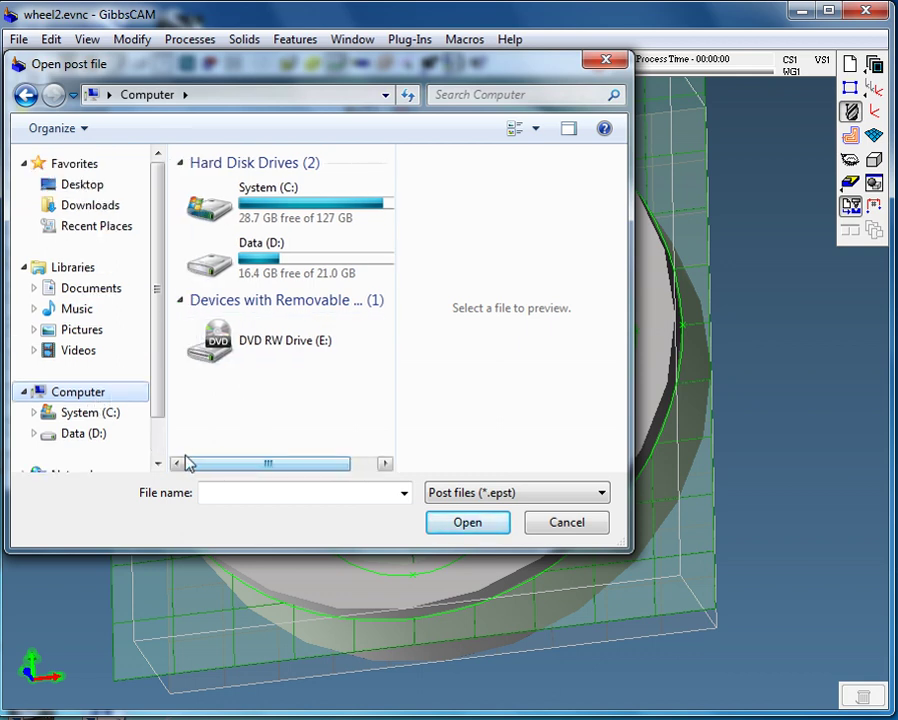
pyautogui.moveTo(156, 389); pyautogui.dragTo(164, 439)
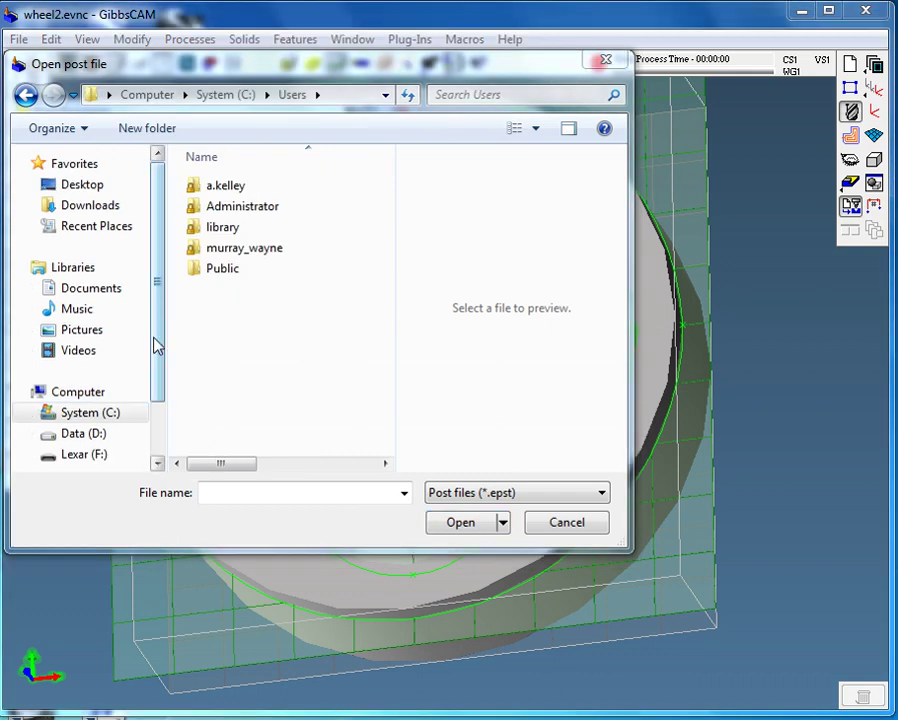
pyautogui.click(78, 454)
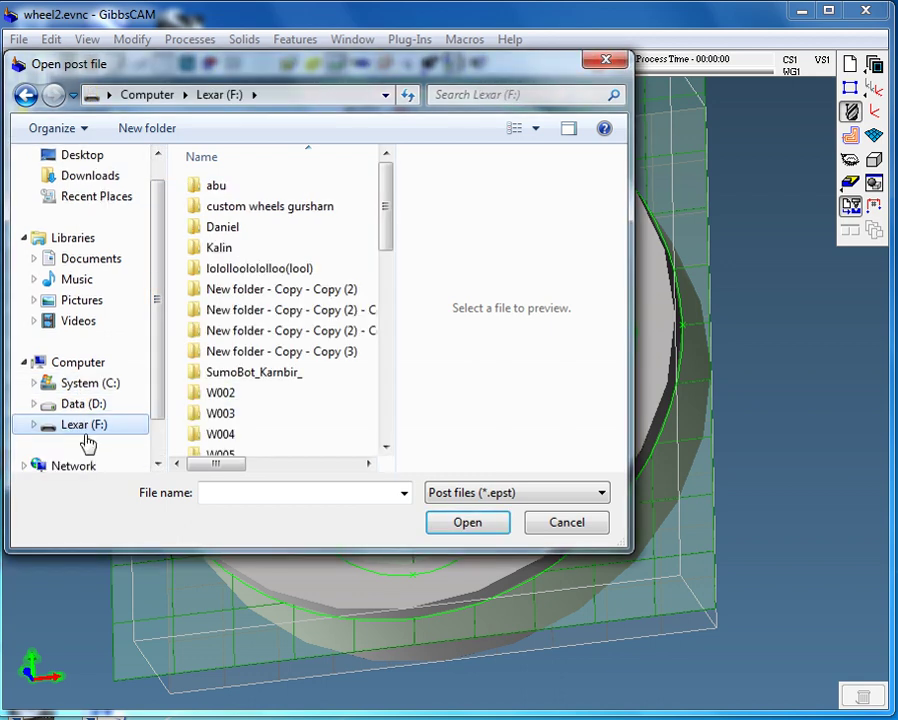
pyautogui.moveTo(384, 200); pyautogui.dragTo(385, 391)
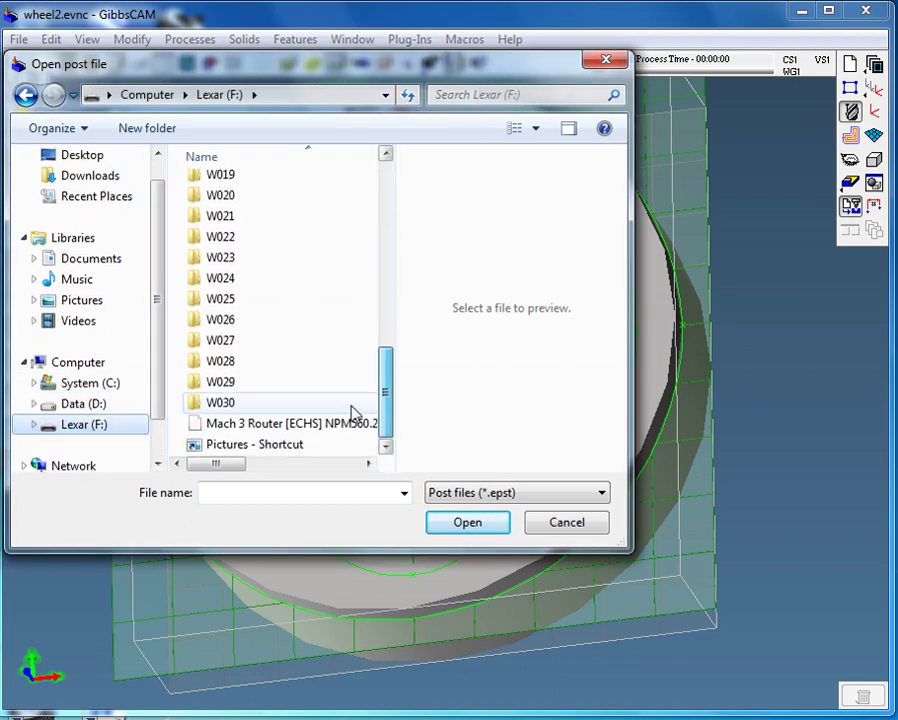
pyautogui.click(322, 424)
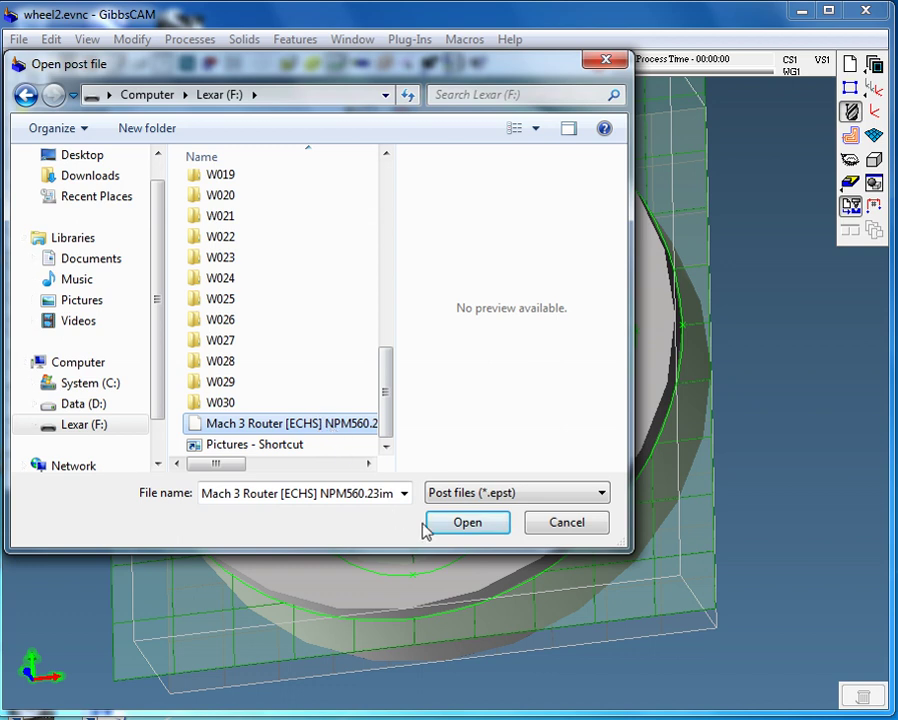
pyautogui.click(468, 522)
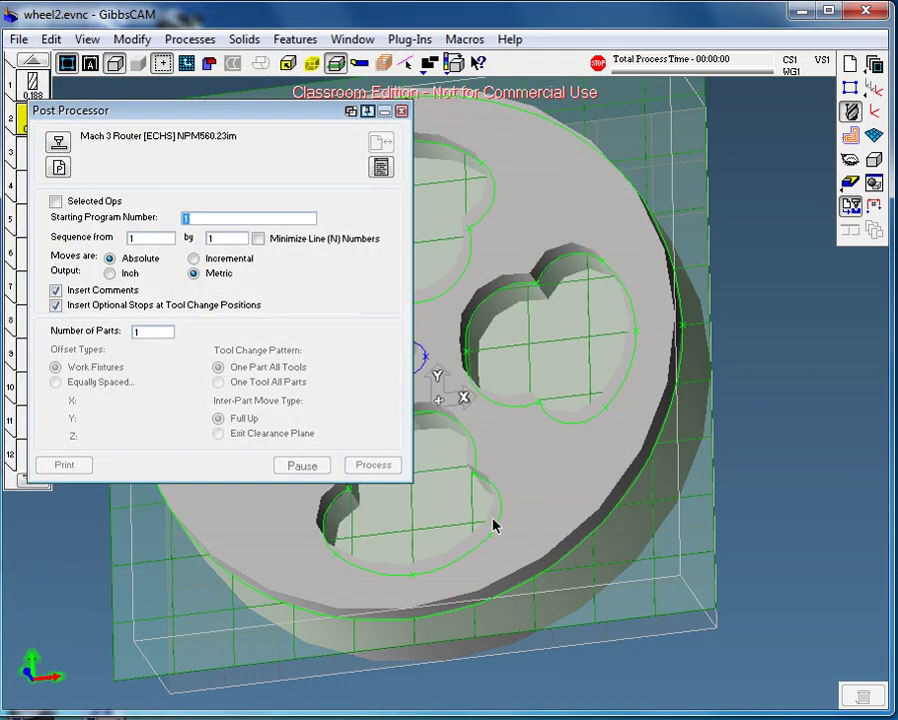
# Set the NC output to burroughs_wheel.NCF on Data (D:) and close the Post Processor
pyautogui.click(64, 170)
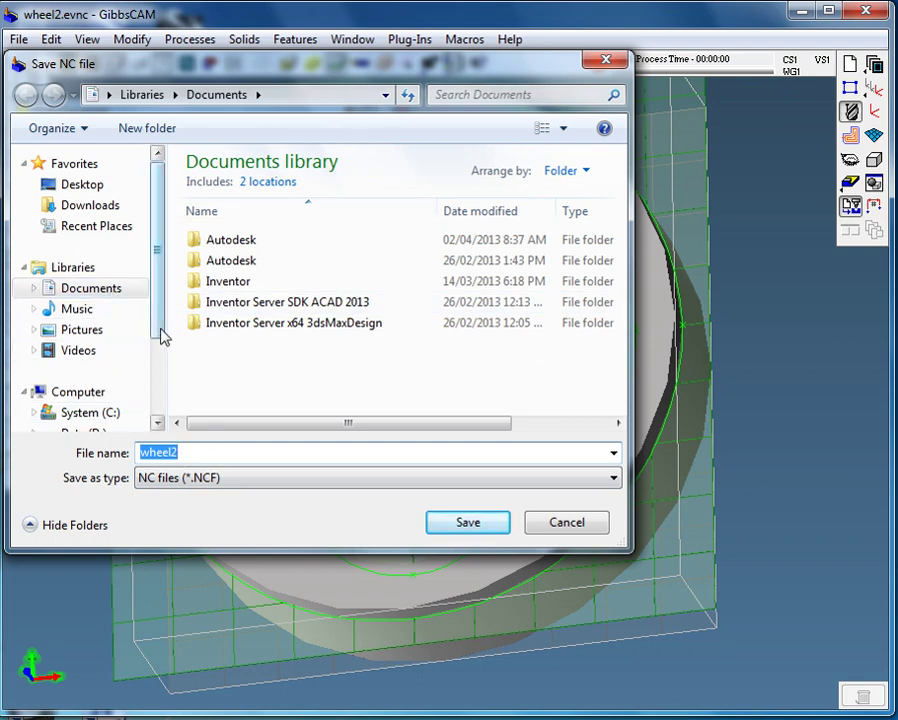
pyautogui.scroll(-2, 163, 338)
pyautogui.click(85, 344)
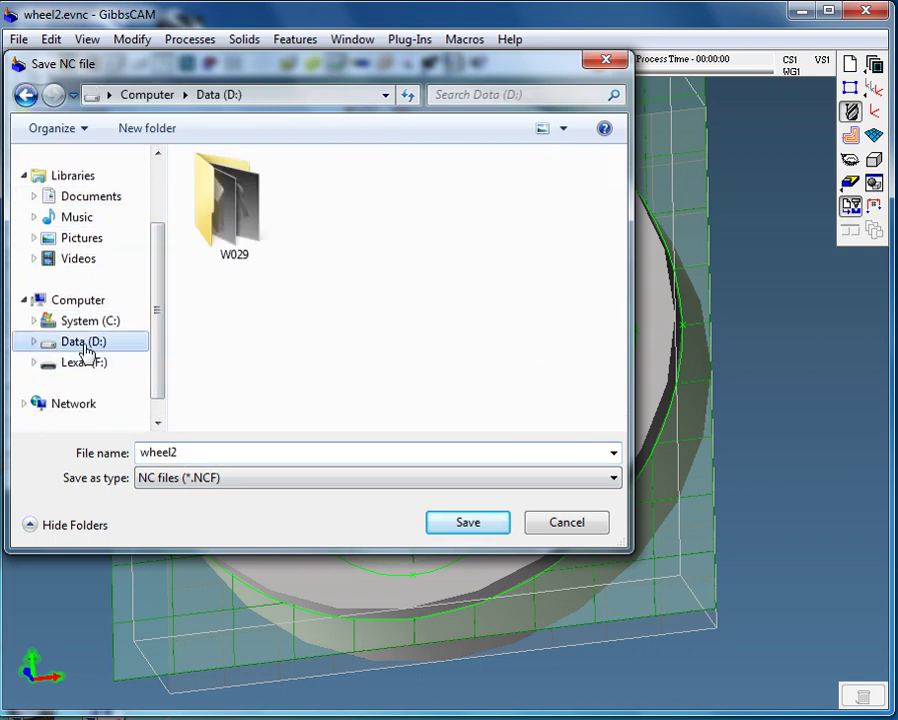
pyautogui.doubleClick(158, 454)
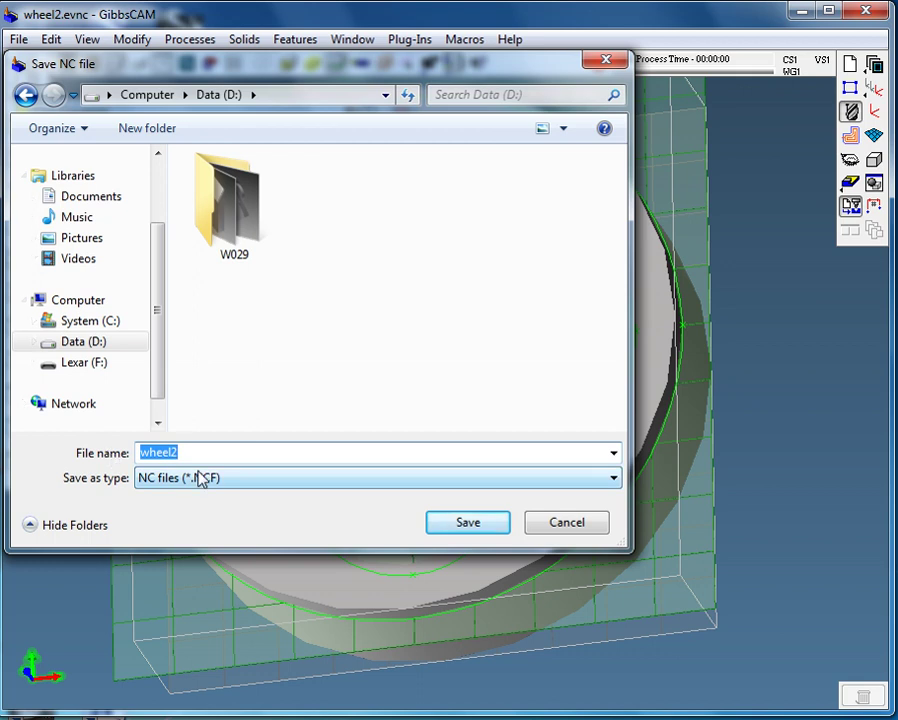
pyautogui.write('burroughs_')
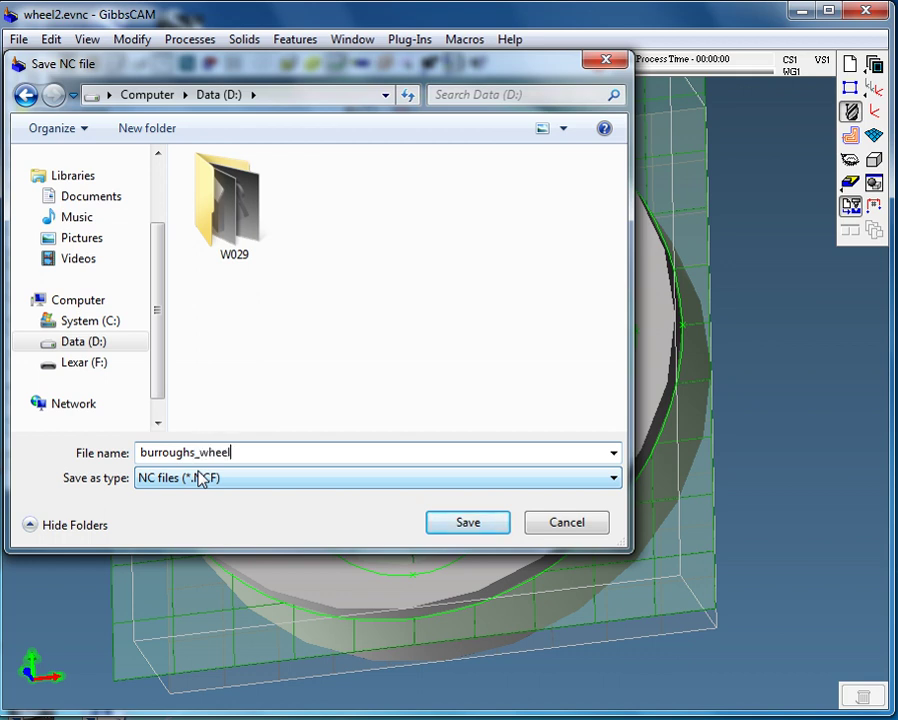
pyautogui.click(458, 528)
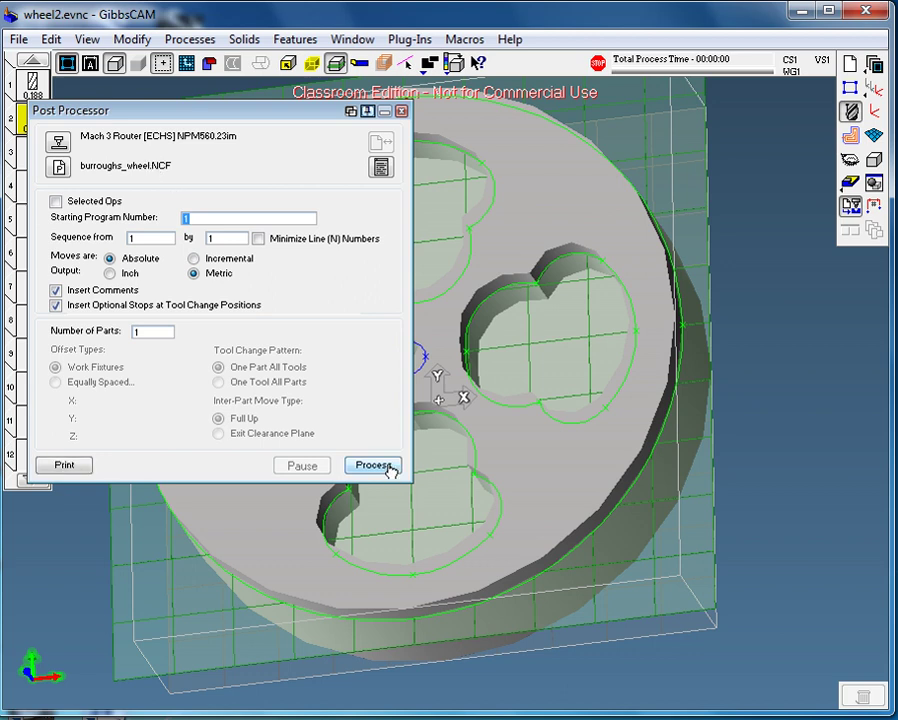
pyautogui.click(402, 111)
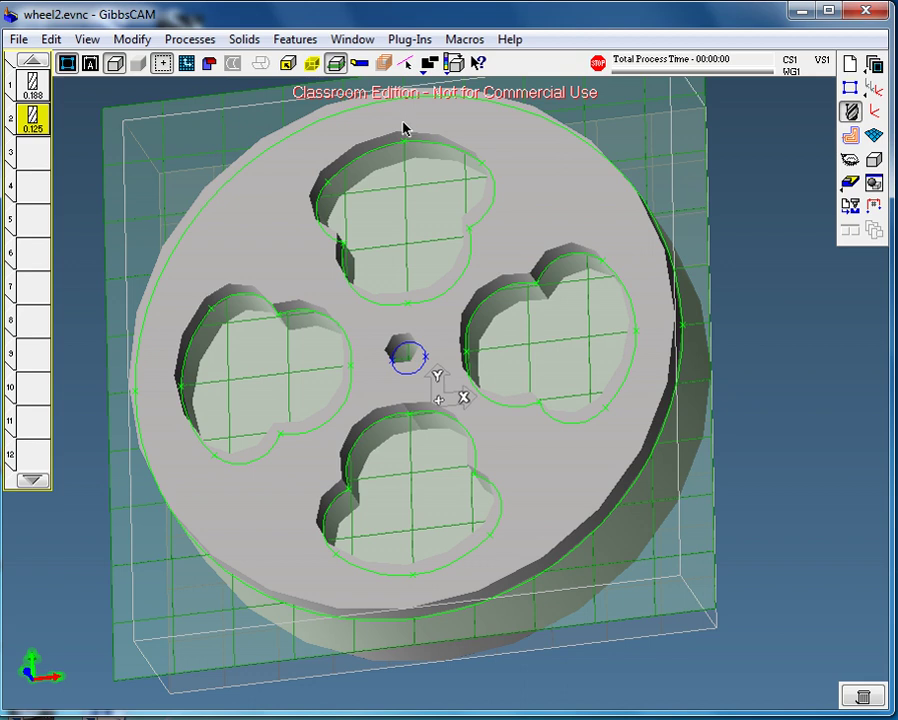